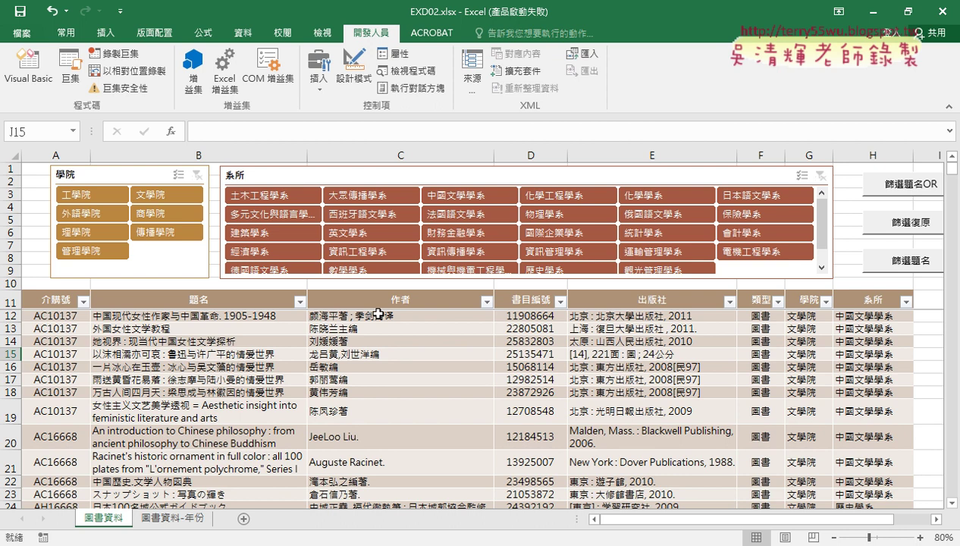
Step: Open a contains-text custom filter on the 題名 column, then cancel it without applying
left_click(299, 301)
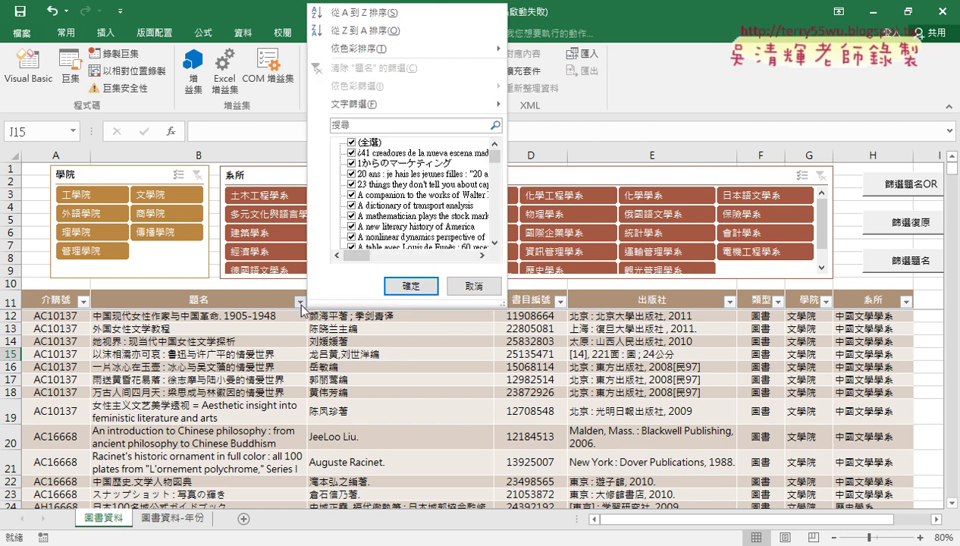
mouse_move(362, 108)
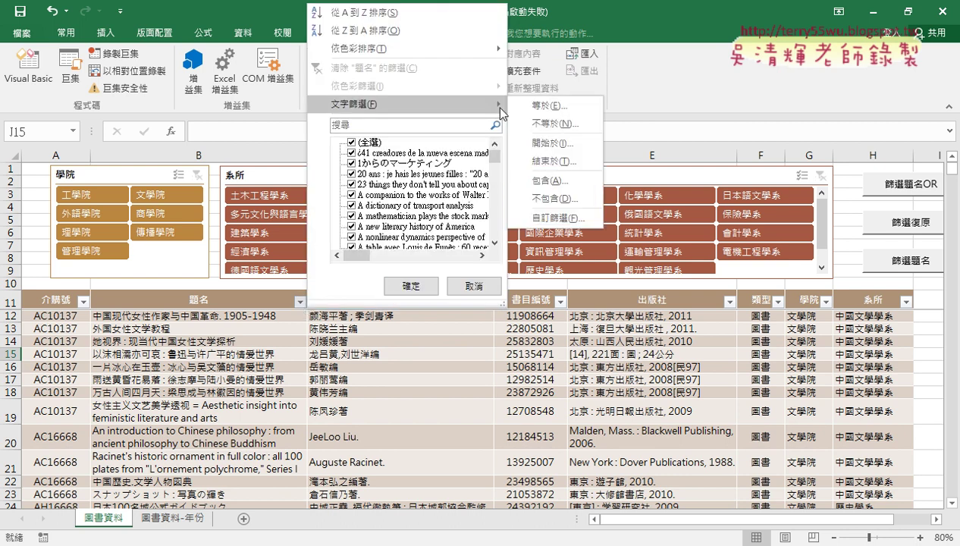
left_click(545, 182)
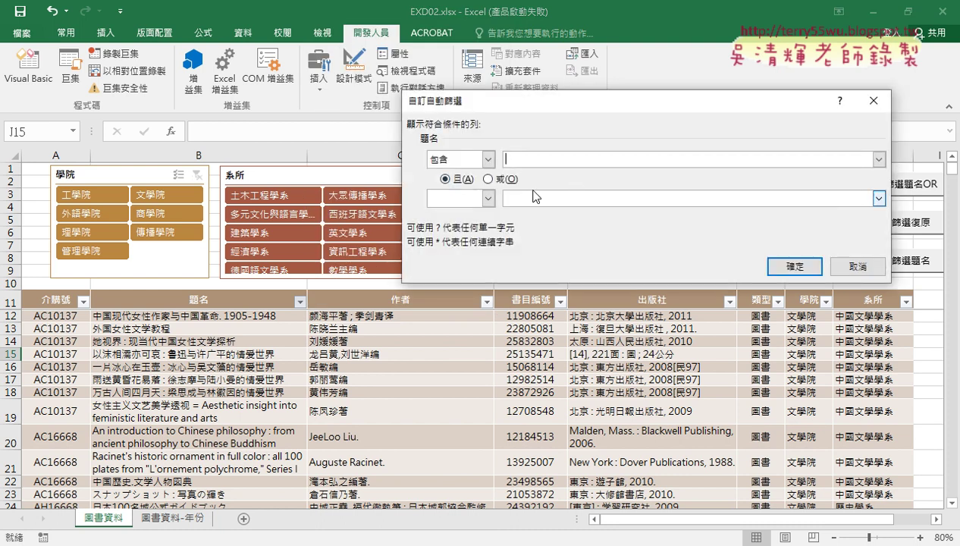
left_click(851, 269)
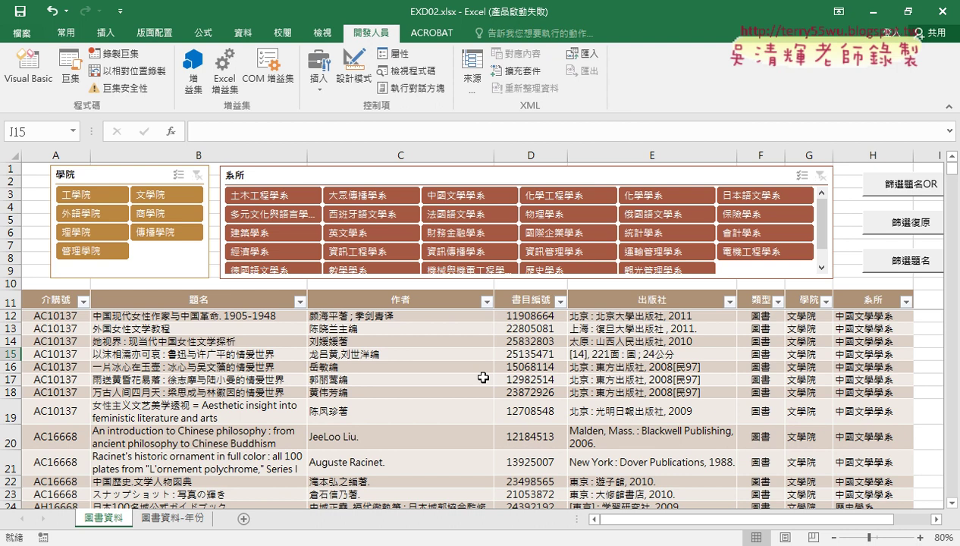
Step: Run the 篩選題名OR macro button to filter the book titles
left_click(890, 192)
left_click_drag(921, 199, 940, 176)
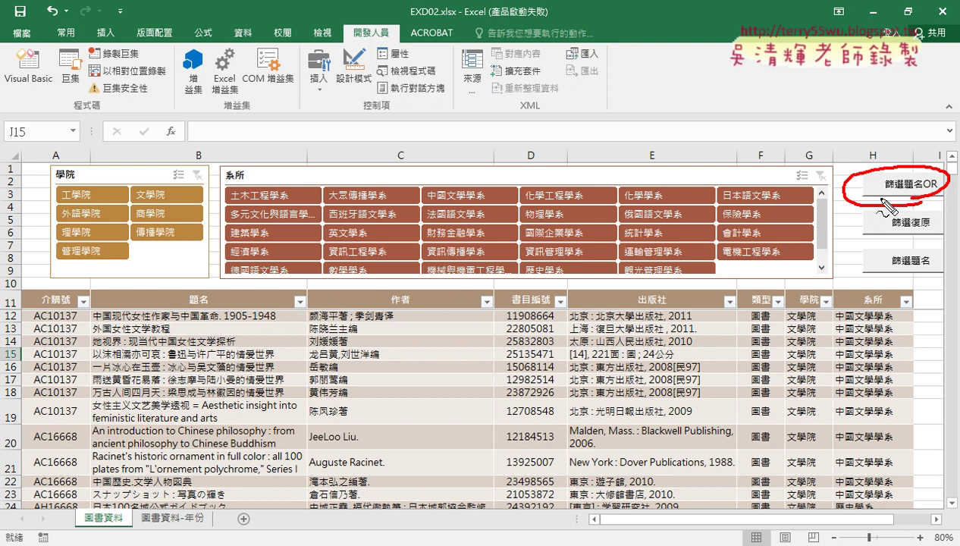
mouse_move(311, 282)
left_mouse_down()
mouse_move(318, 304)
mouse_move(831, 199)
left_mouse_up()
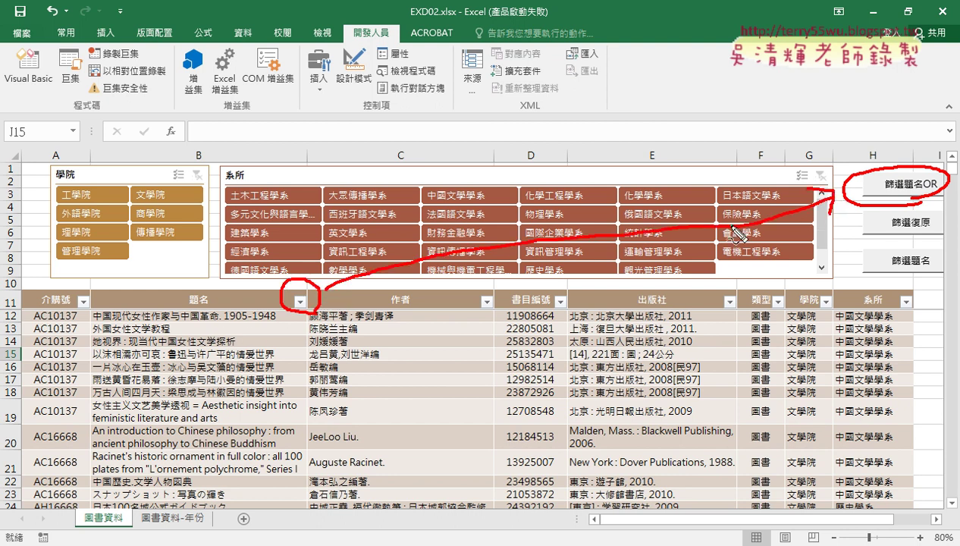
key("Escape")
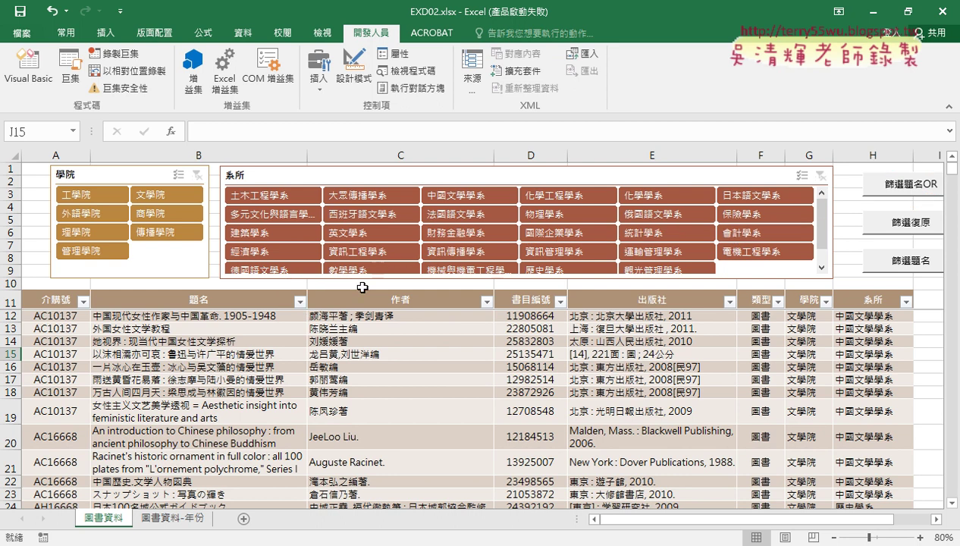
left_click(913, 191)
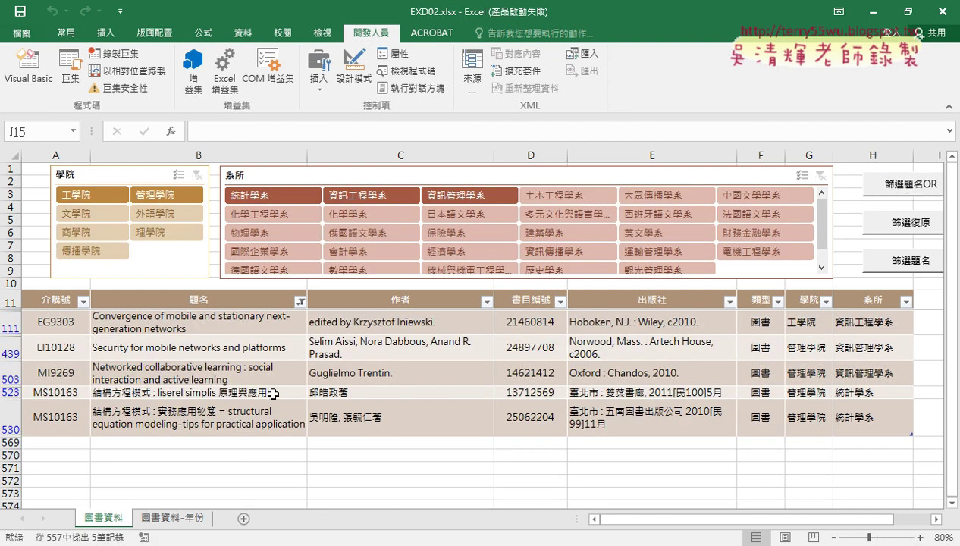
Step: Clear the filter with 篩選復原 and scroll through the restored book rows
left_click(898, 228)
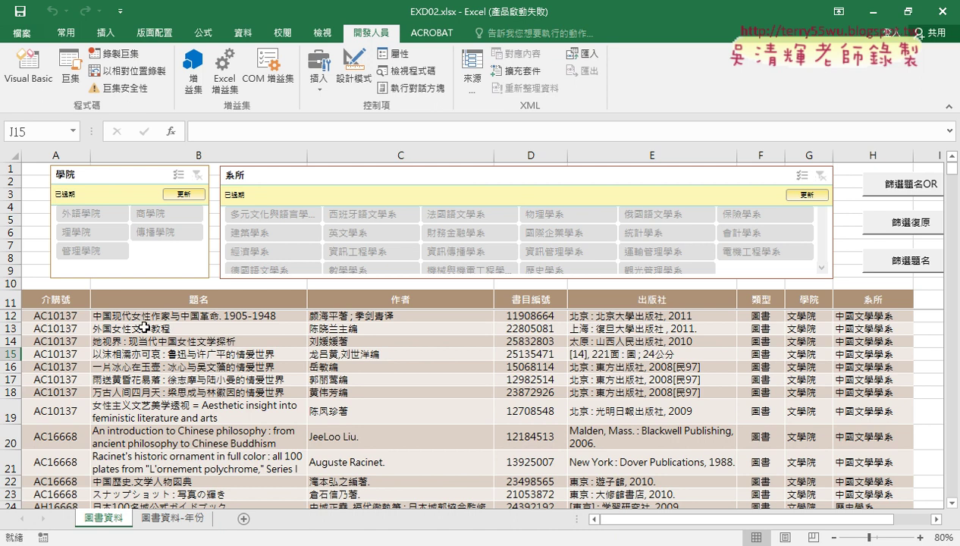
scroll(191, 389, "down", 1)
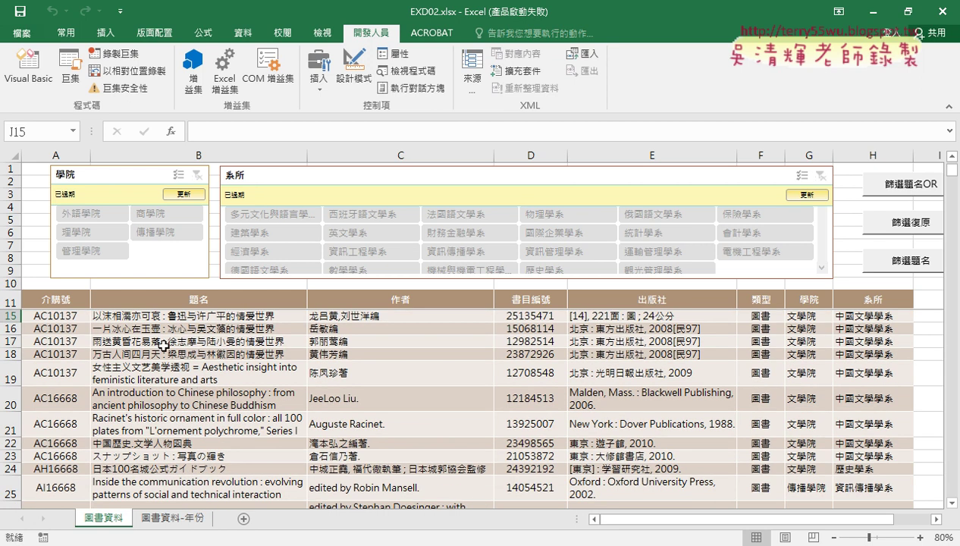
scroll(209, 379, "down", 1)
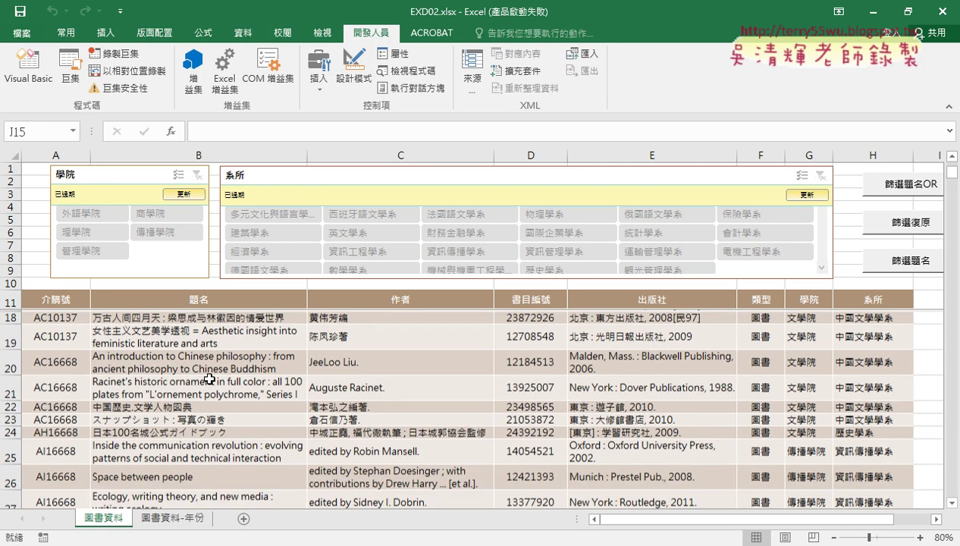
scroll(208, 379, "down", 2)
scroll(209, 379, "down", 1)
scroll(209, 379, "down", 2)
scroll(210, 379, "down", 3)
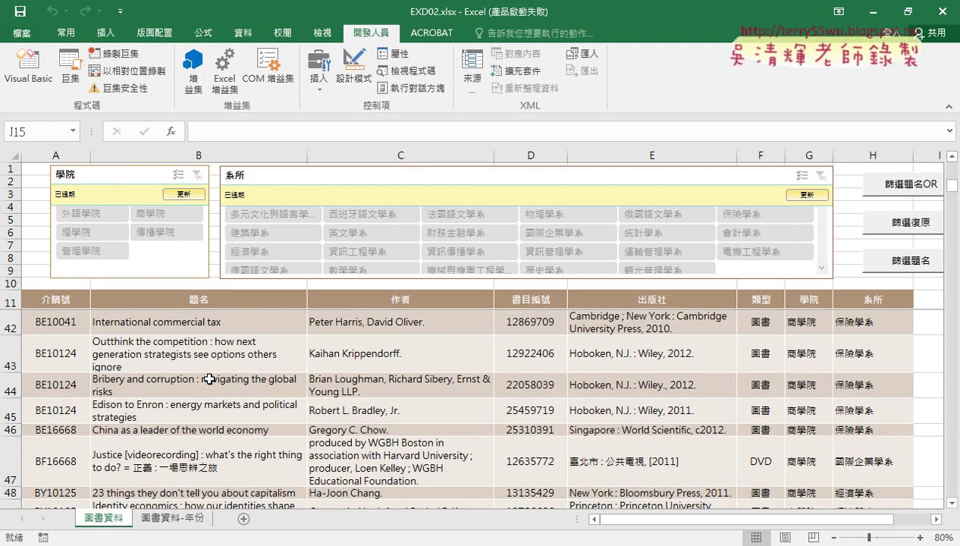
scroll(209, 379, "up", 8)
scroll(210, 379, "up", 2)
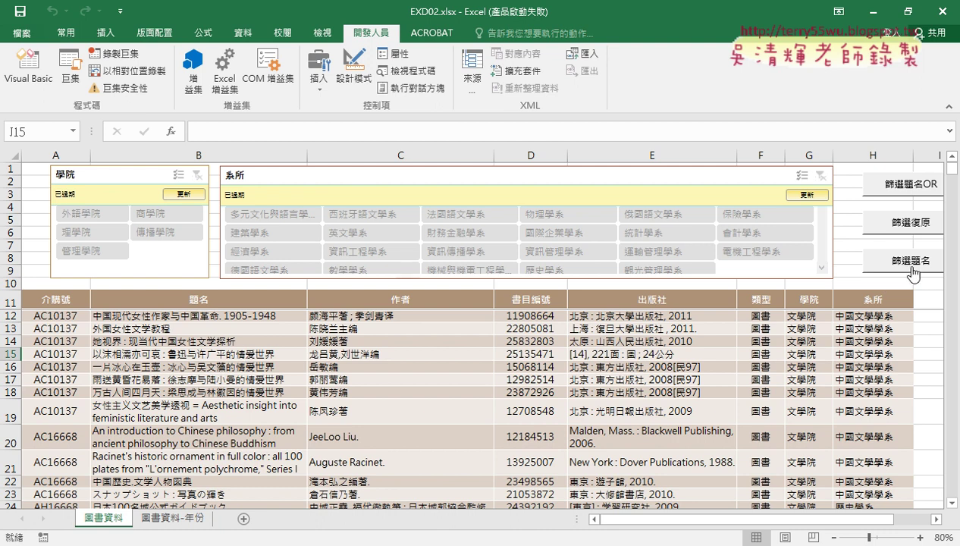
left_click(912, 270)
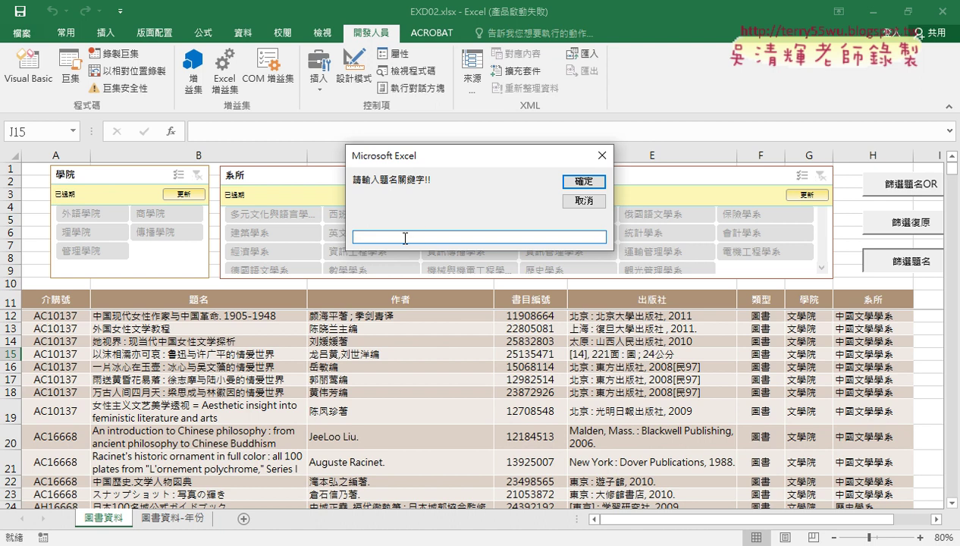
type("ㄑㄧㄥ")
type("ˊㄞˋ")
key("Return")
left_click(574, 187)
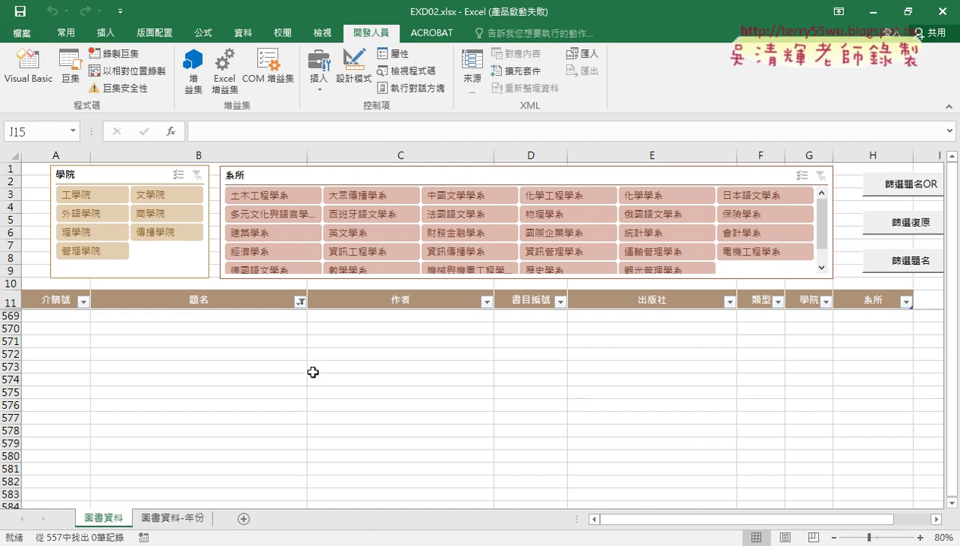
left_click(68, 314)
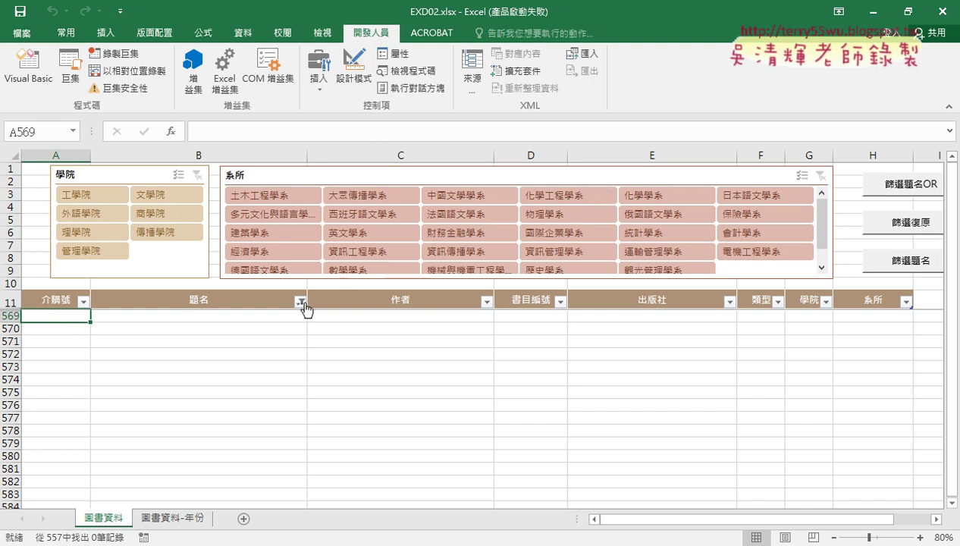
left_click(887, 226)
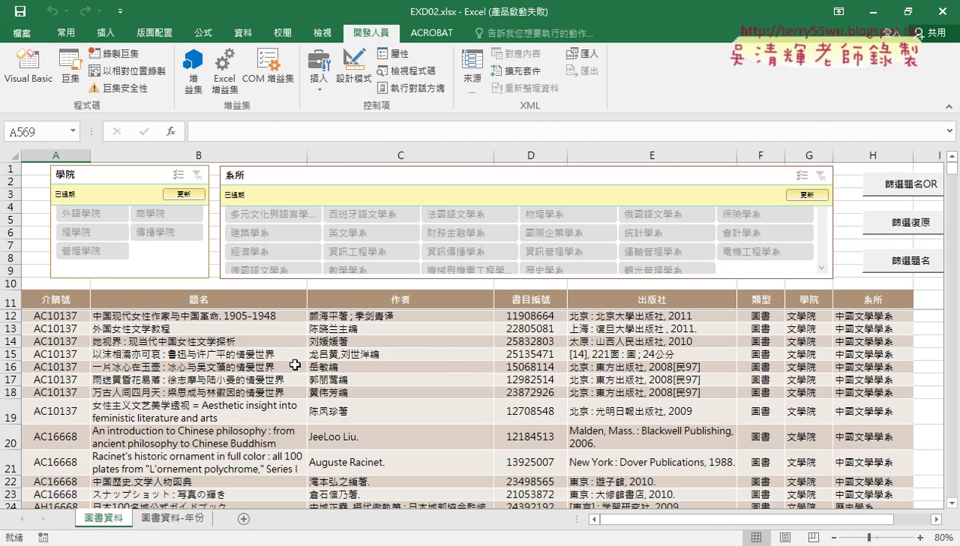
double_click(246, 353)
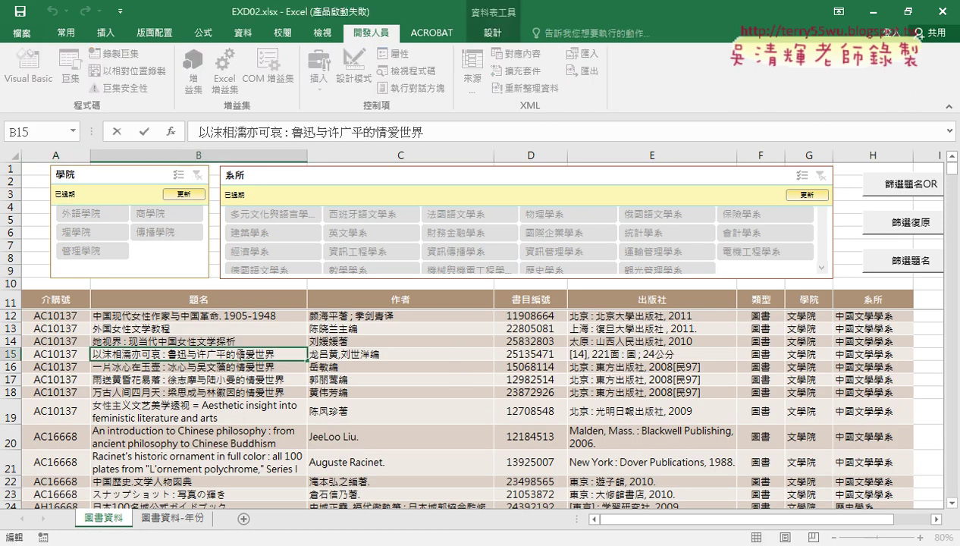
left_click(251, 353)
left_click(279, 401)
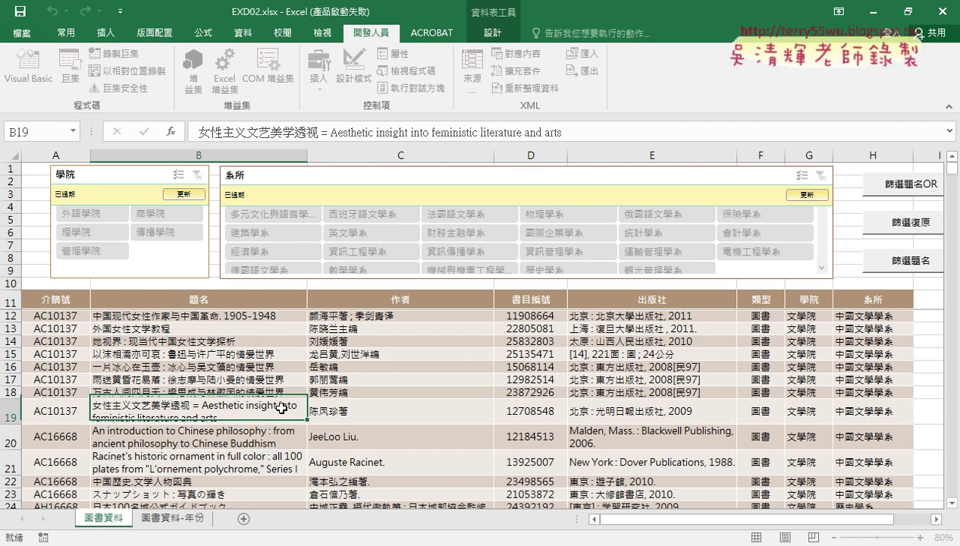
left_click(903, 260)
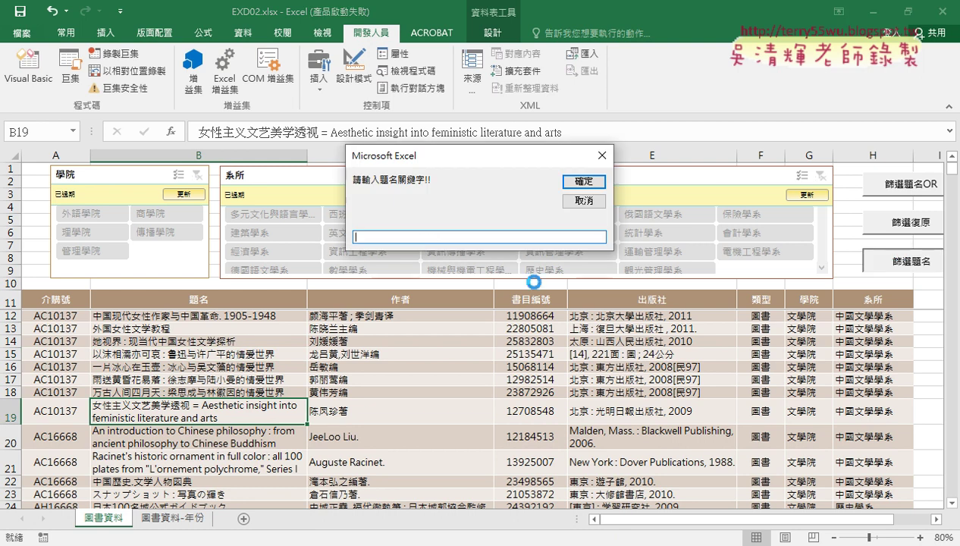
right_click(432, 236)
left_click(474, 302)
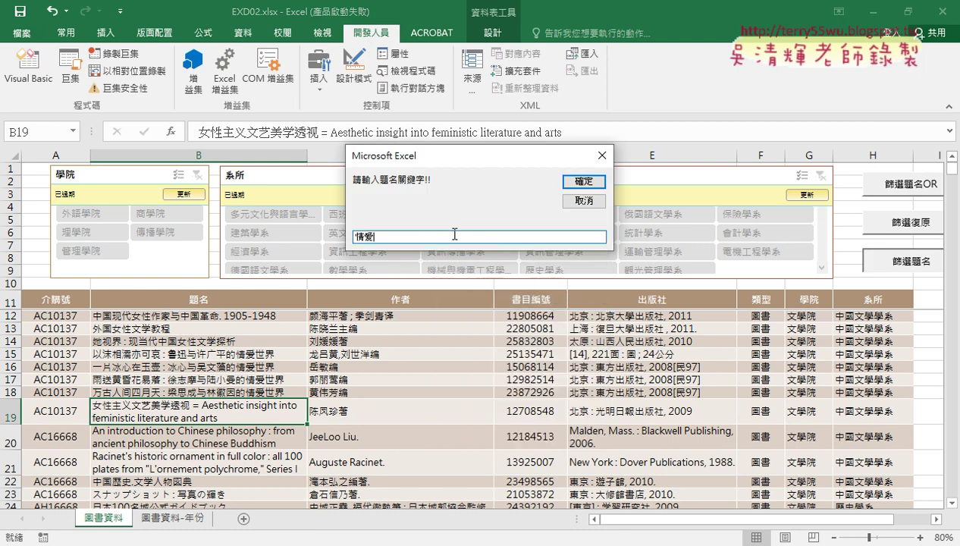
left_click(584, 183)
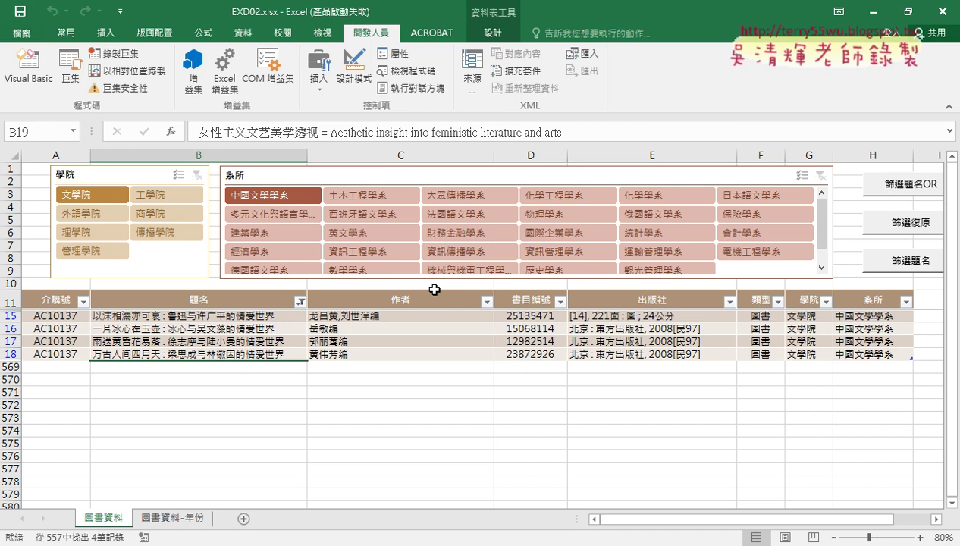
left_click(919, 230)
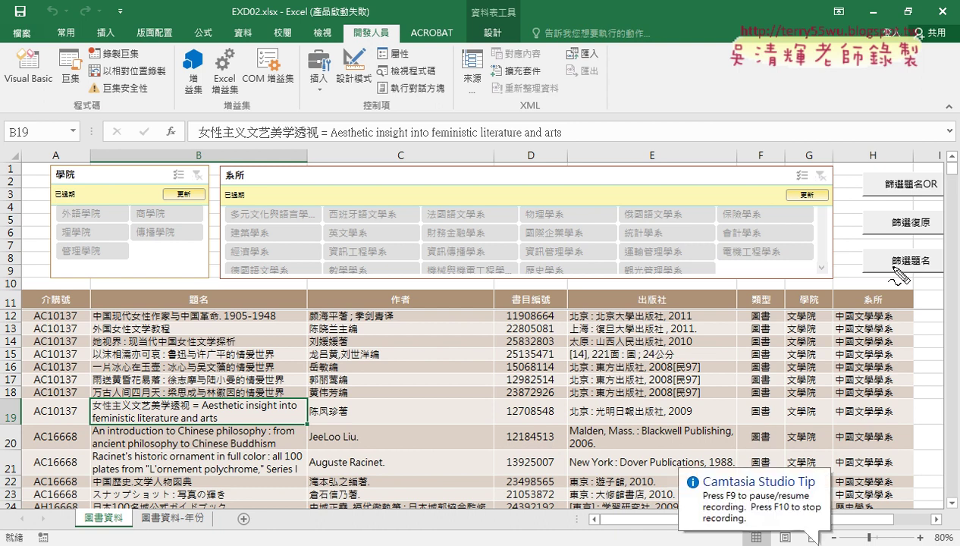
mouse_move(918, 285)
left_mouse_down()
mouse_move(881, 161)
mouse_move(919, 286)
left_mouse_up()
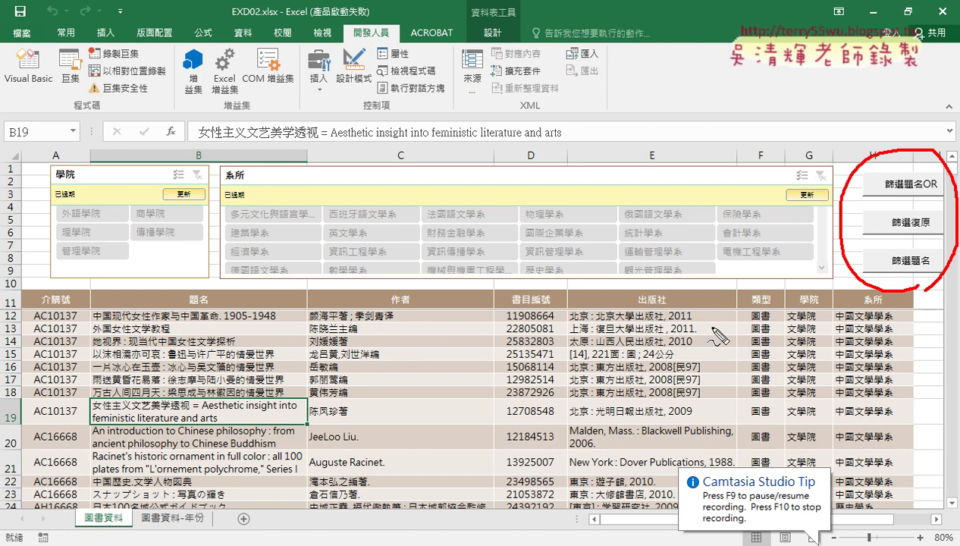
left_click_drag(712, 328, 834, 256)
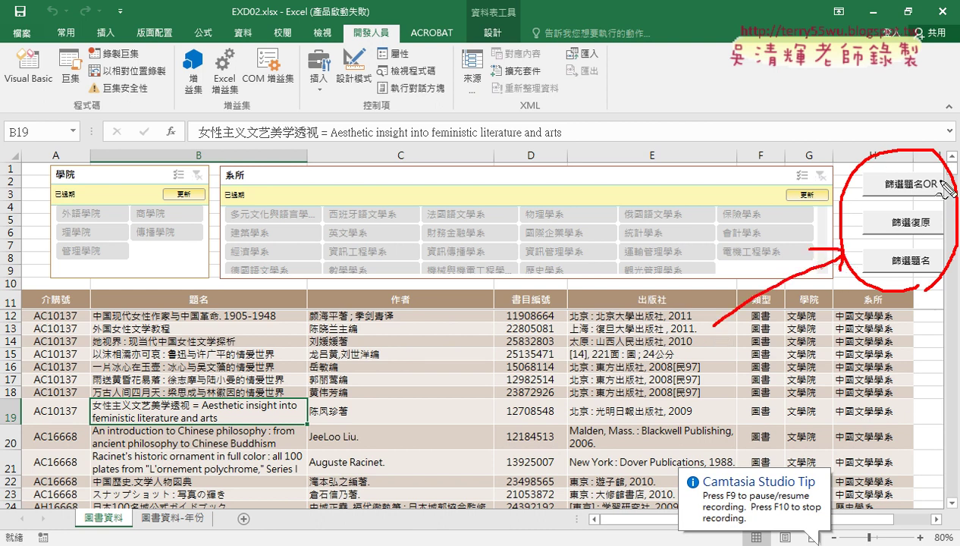
left_click_drag(884, 194, 934, 191)
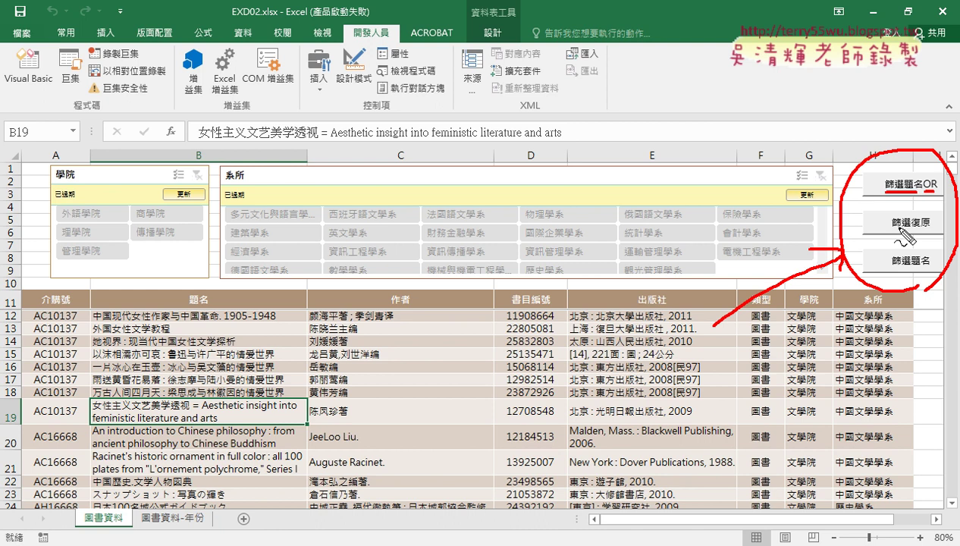
left_click_drag(915, 238, 932, 236)
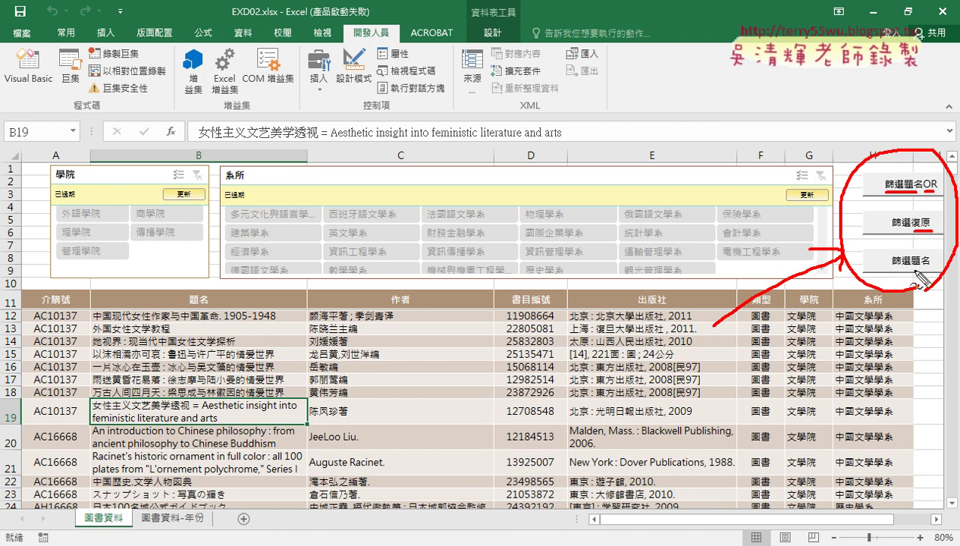
left_click_drag(916, 281, 932, 279)
key("Escape")
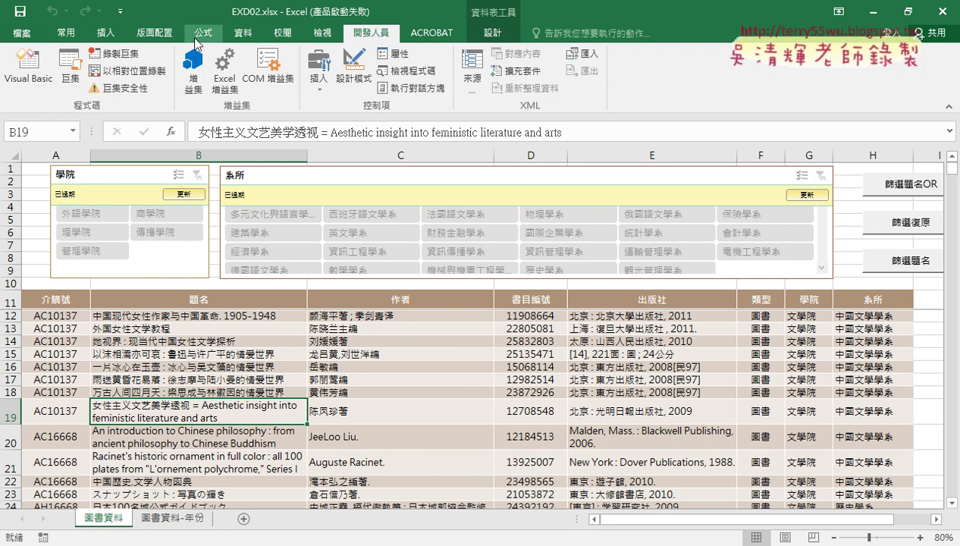
Step: Turn off the 開發人員 tab in Excel Options' Customize Ribbon settings
left_click(119, 11)
left_click(159, 269)
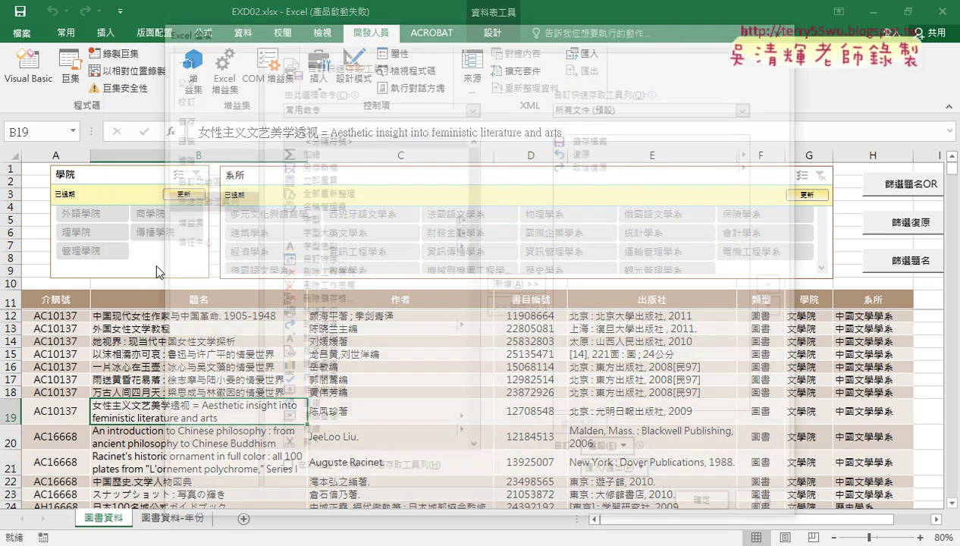
left_click(191, 180)
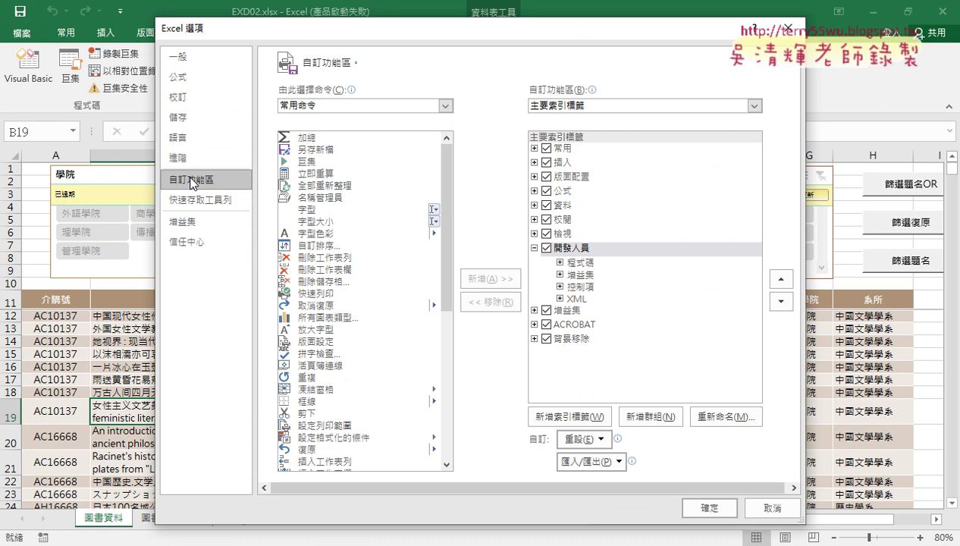
left_click(539, 247)
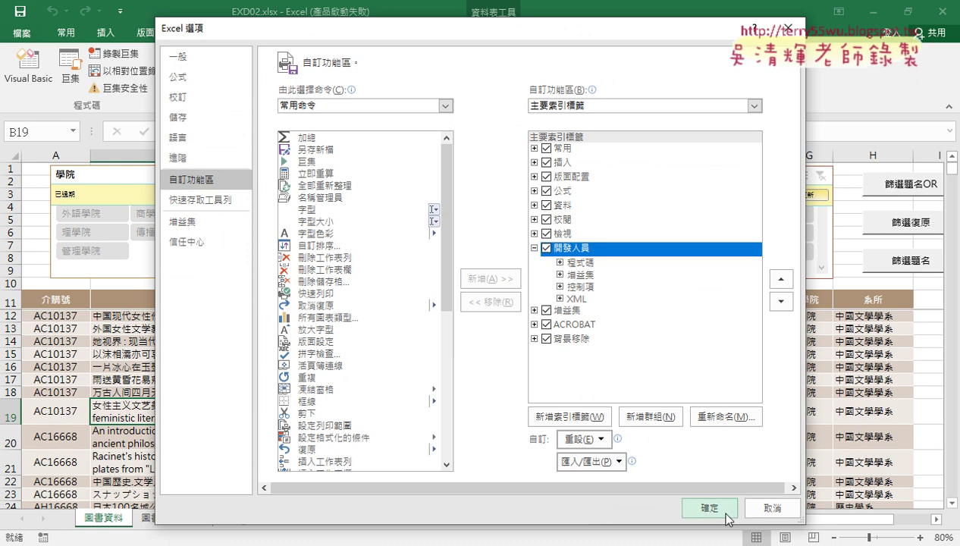
left_click(546, 248)
left_click(709, 512)
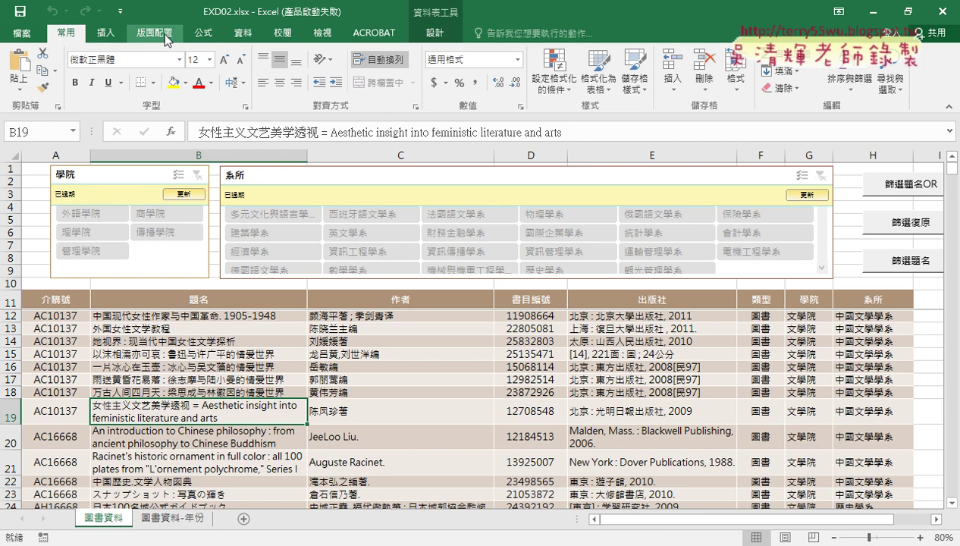
Step: Re-check 開發人員 in Customize Ribbon and launch the Visual Basic editor from that tab
left_click(121, 11)
left_click(155, 268)
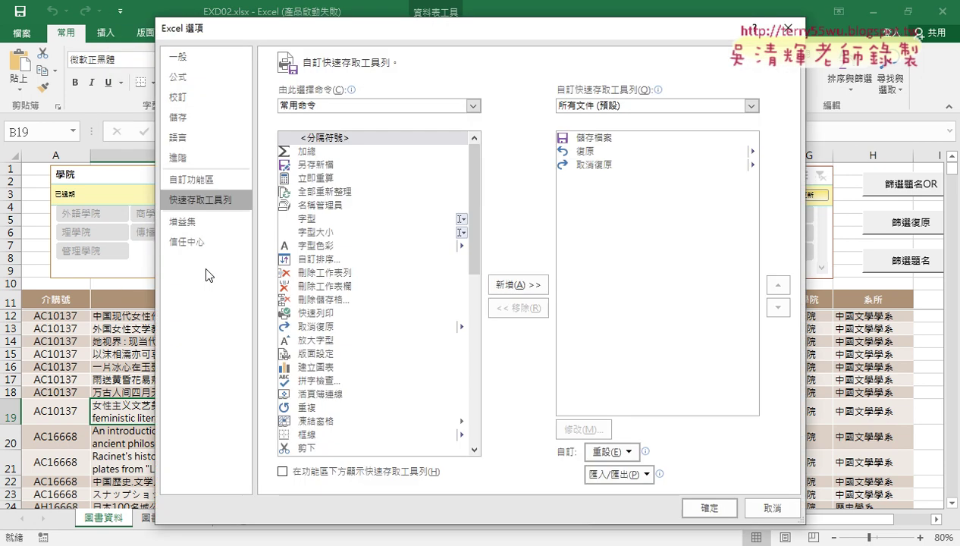
left_click(233, 183)
left_click(546, 332)
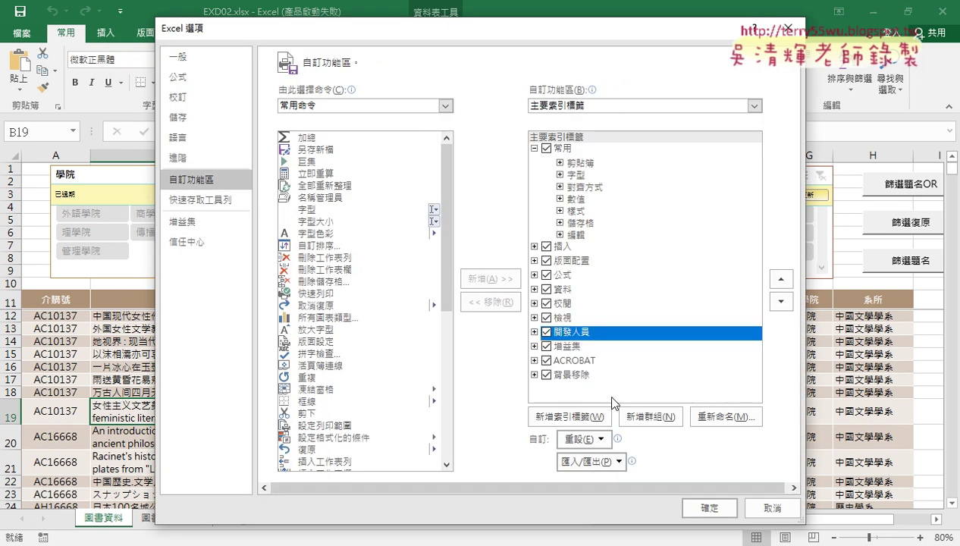
left_click(708, 508)
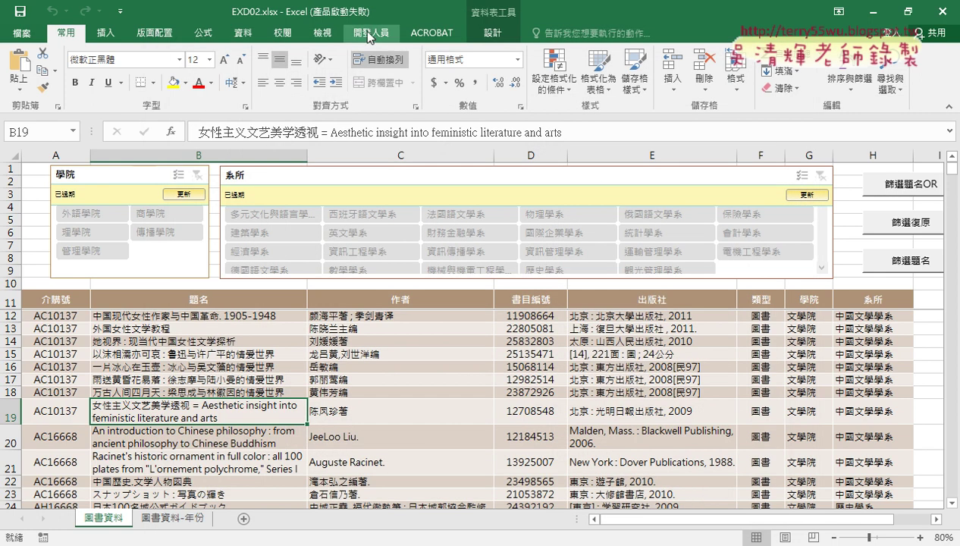
left_click(368, 33)
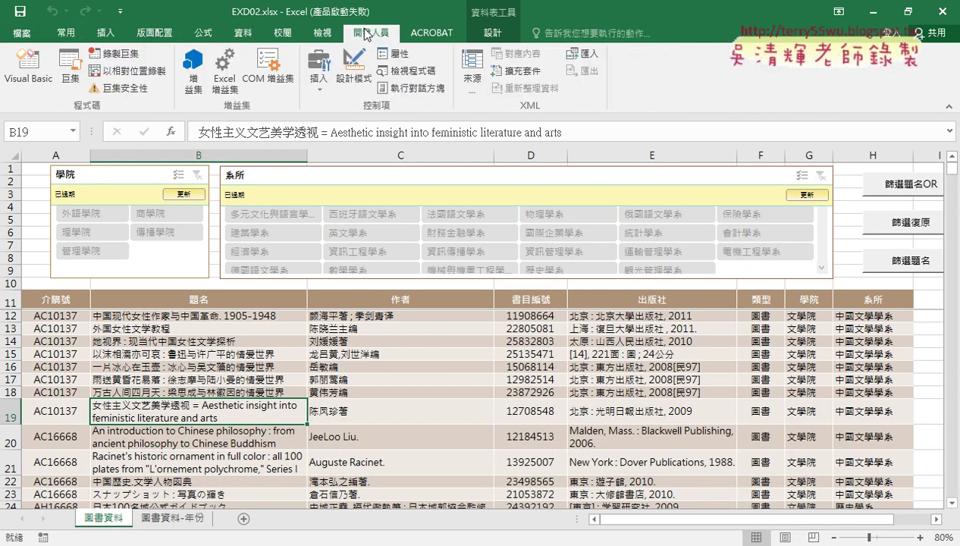
left_click(35, 87)
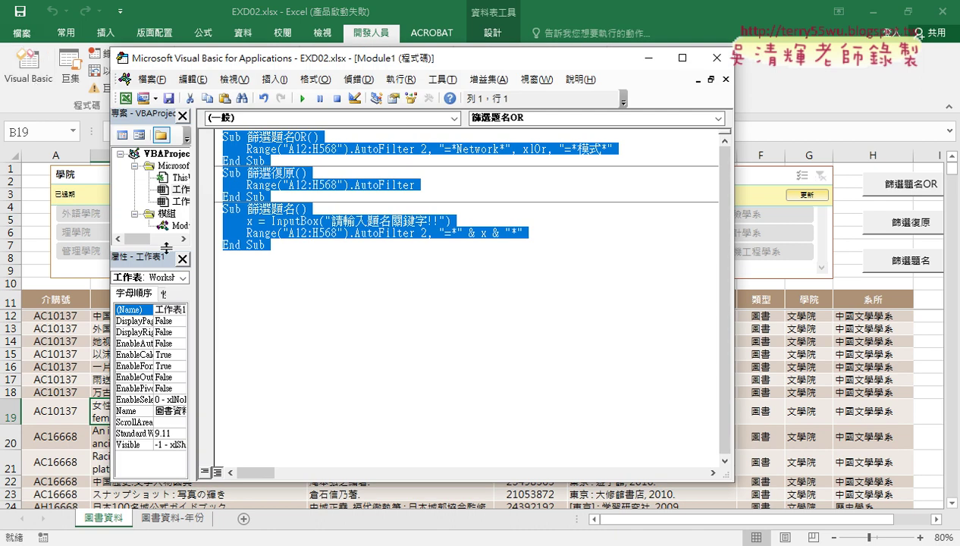
Step: Choose 移除 Module1 from Module1's right-click menu in the Project pane
left_click_drag(165, 247, 163, 324)
left_click(270, 301)
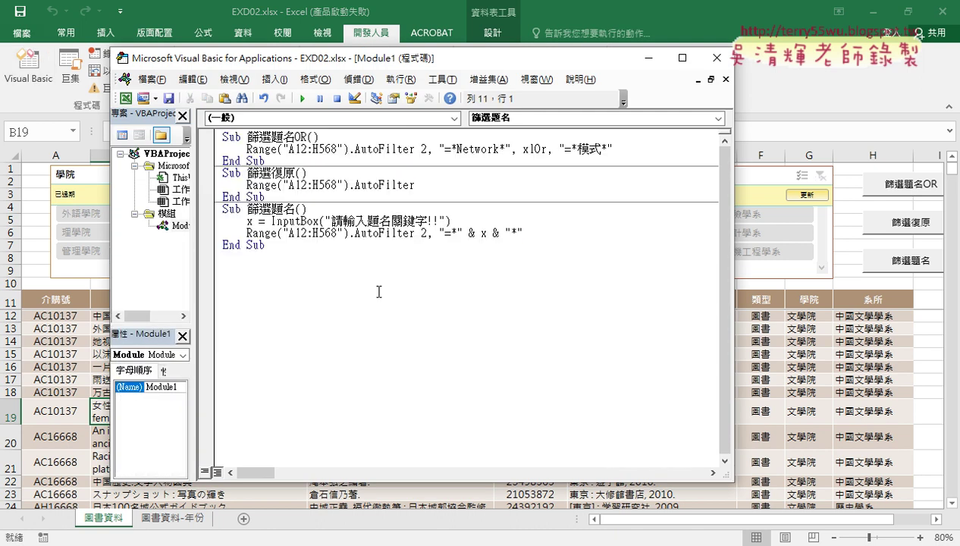
right_click(176, 225)
left_click(237, 337)
Step: Decline exporting Module1, then insert a new empty module via 工作表2's 插入 > 模組
left_click(432, 336)
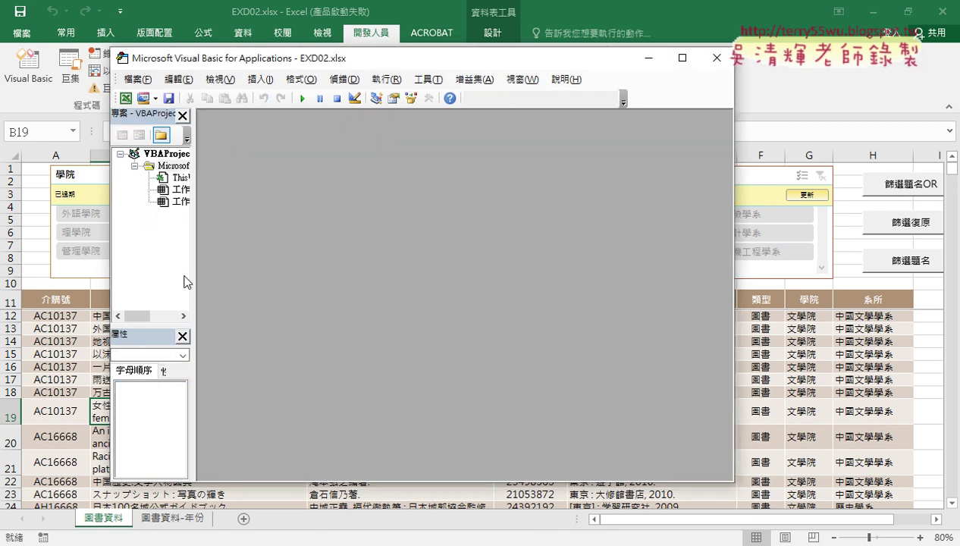
left_click_drag(191, 268, 310, 277)
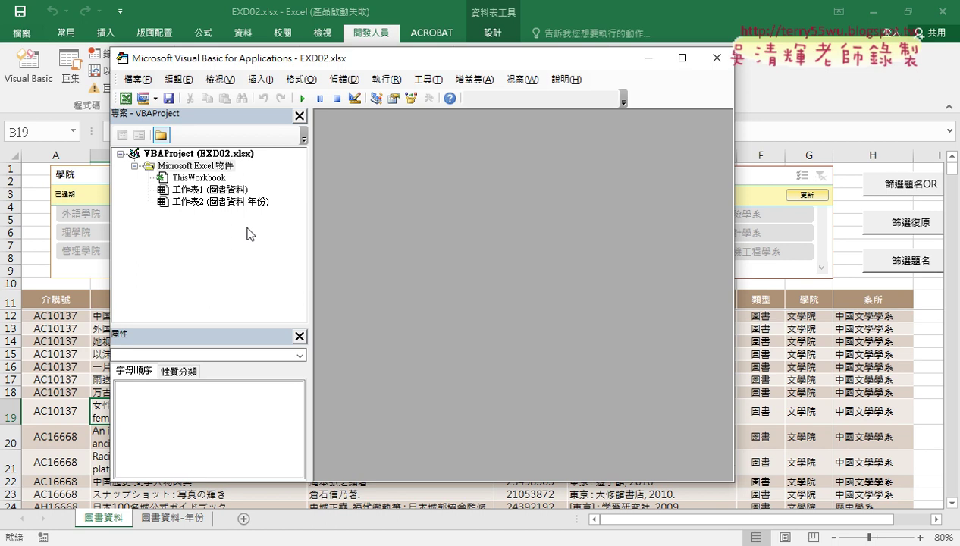
right_click(200, 202)
mouse_move(250, 264)
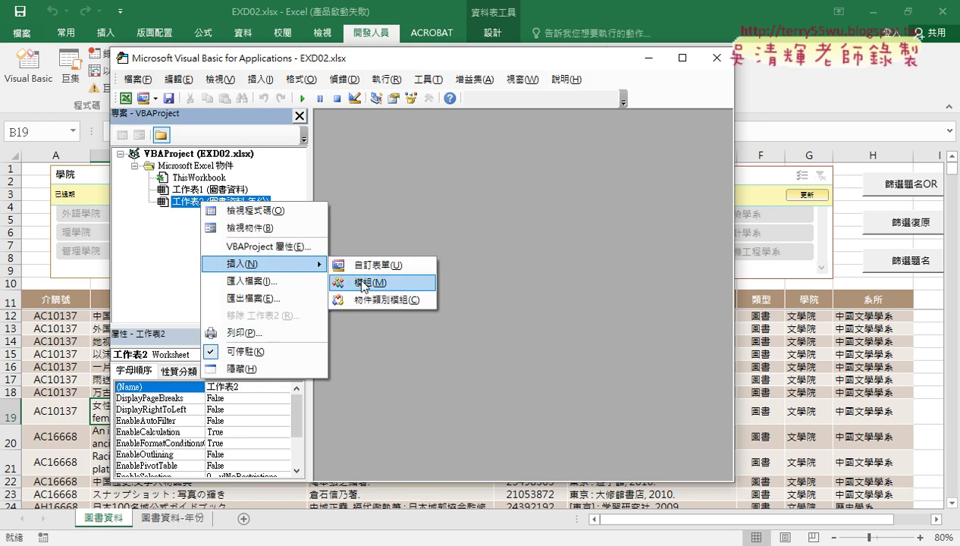
left_click(363, 284)
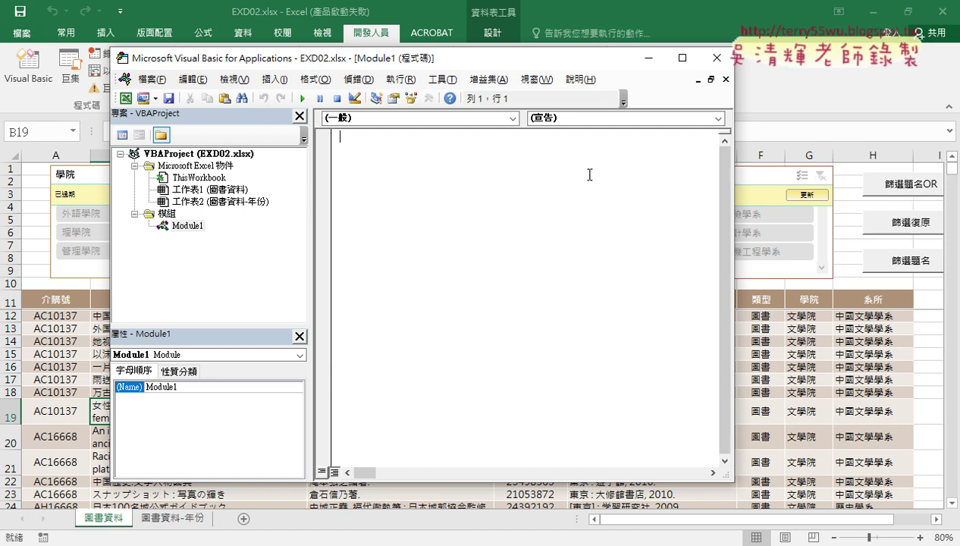
Step: Type the header Sub 篩選題名OR, fixing phonetic-input mistakes, so End Sub is added
type("Sub")
type(" 篩")
type("選")
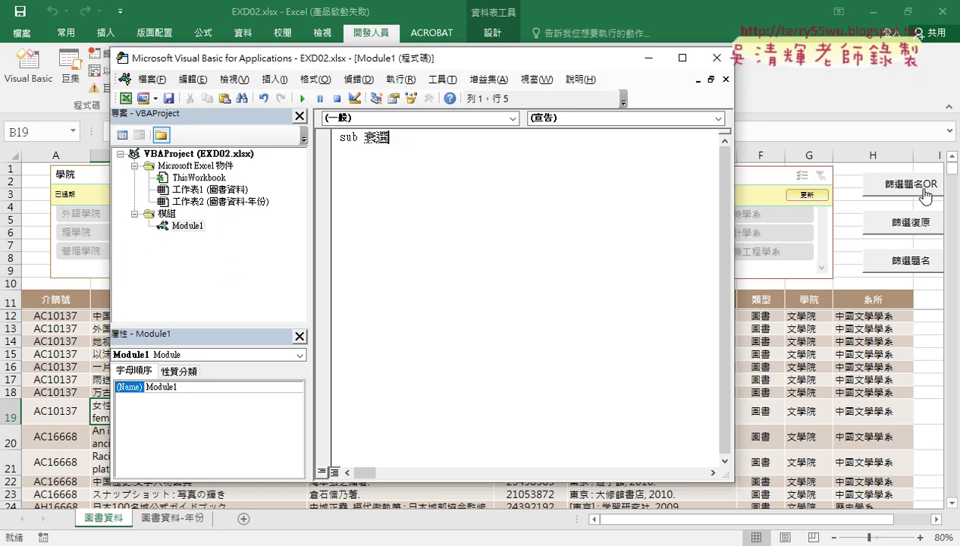
type("題ㄇㄨ")
key("BackSpace")
key("BackSpace")
type("ㄧ名")
key("Left")
key("Down")
key("Return")
key("Return")
type("篩")
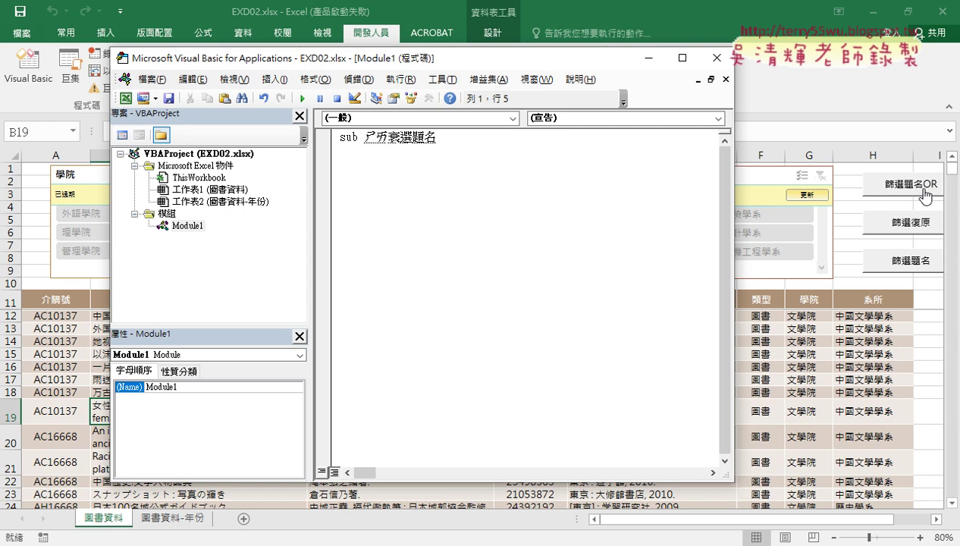
key("Delete")
key("End")
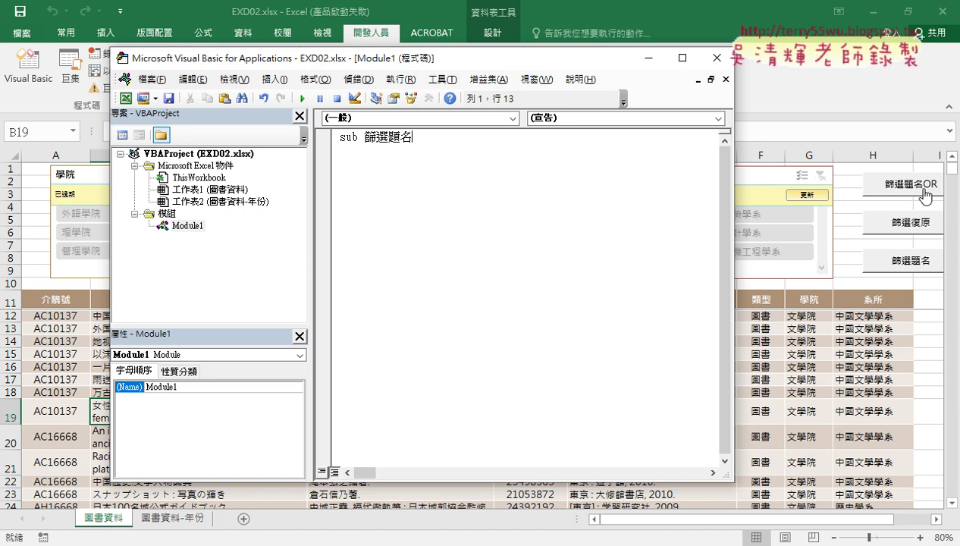
type("OR")
key("Return")
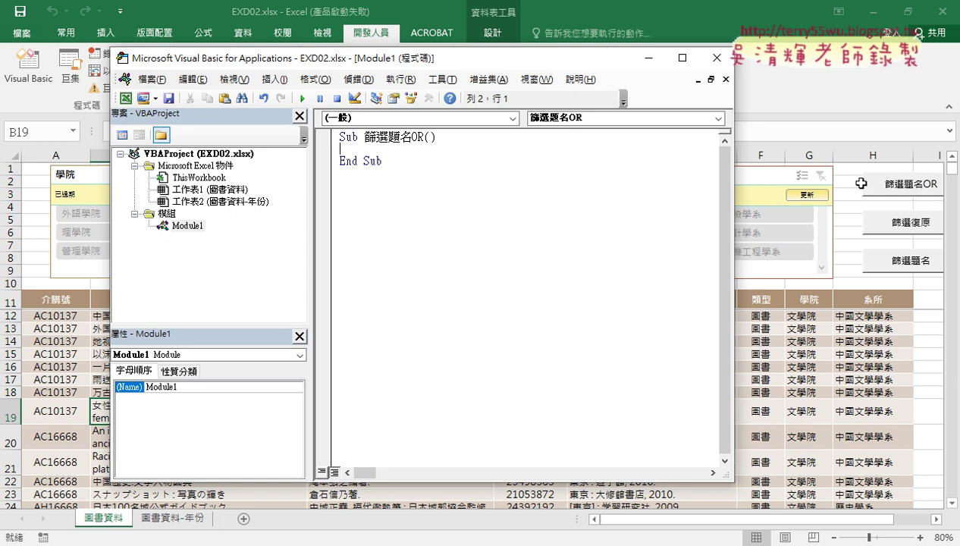
Step: Indent the empty body line inside Sub 篩選題名OR
left_click_drag(445, 137, 426, 139)
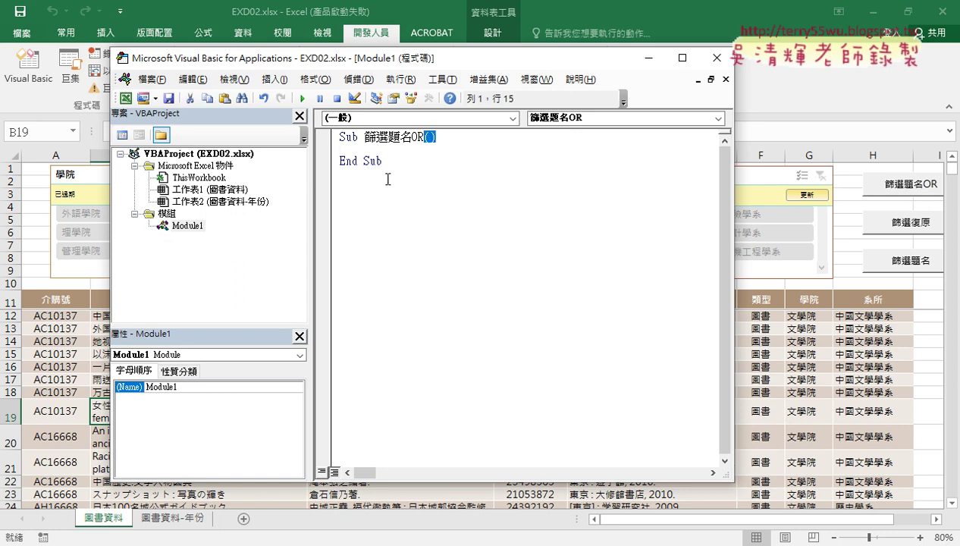
left_click_drag(382, 161, 337, 163)
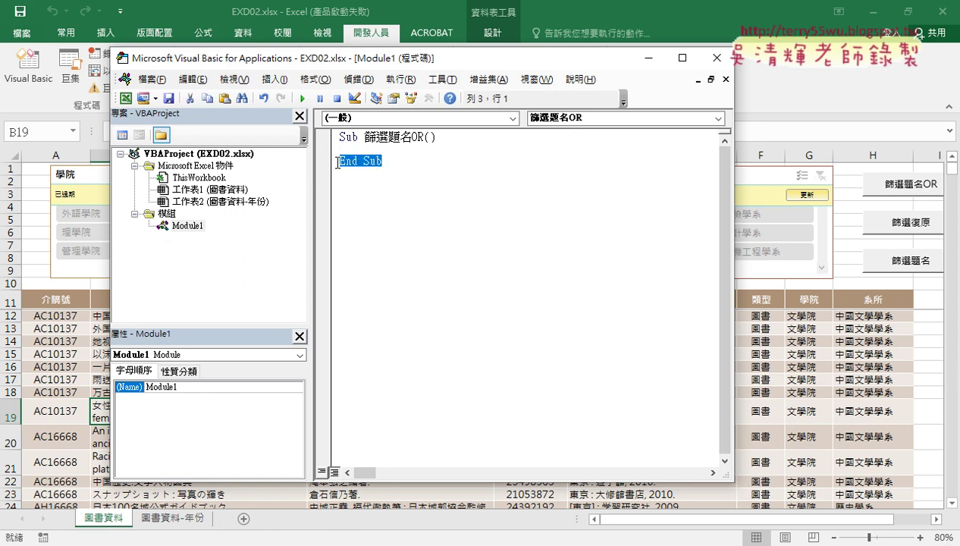
left_click(386, 151)
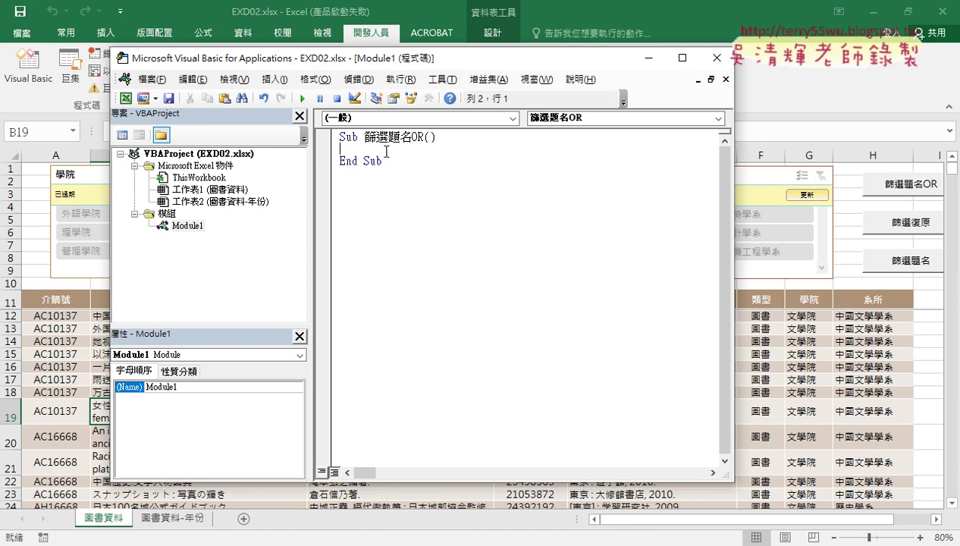
key("Tab")
left_click_drag(391, 64, 582, 66)
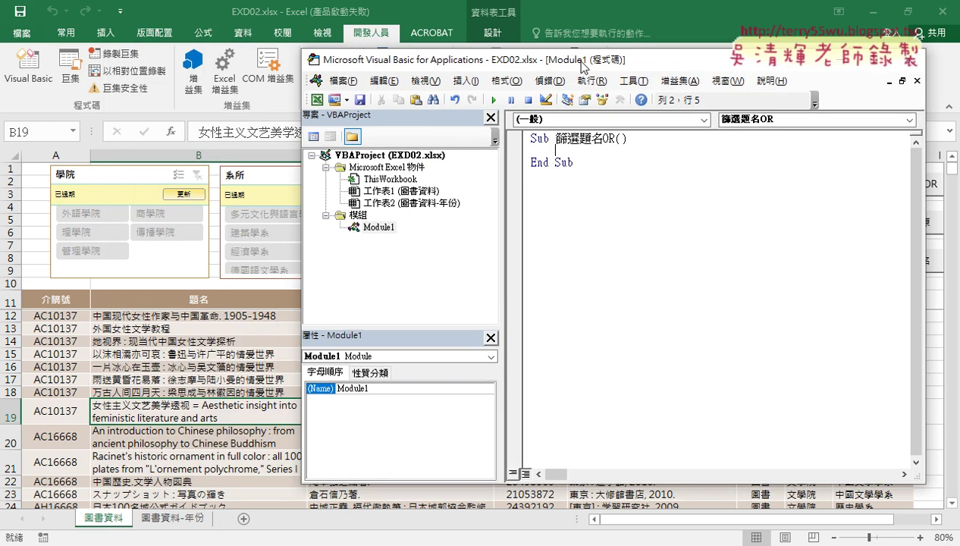
Step: Confirm the book data runs from A12 down to A568
left_click(47, 316)
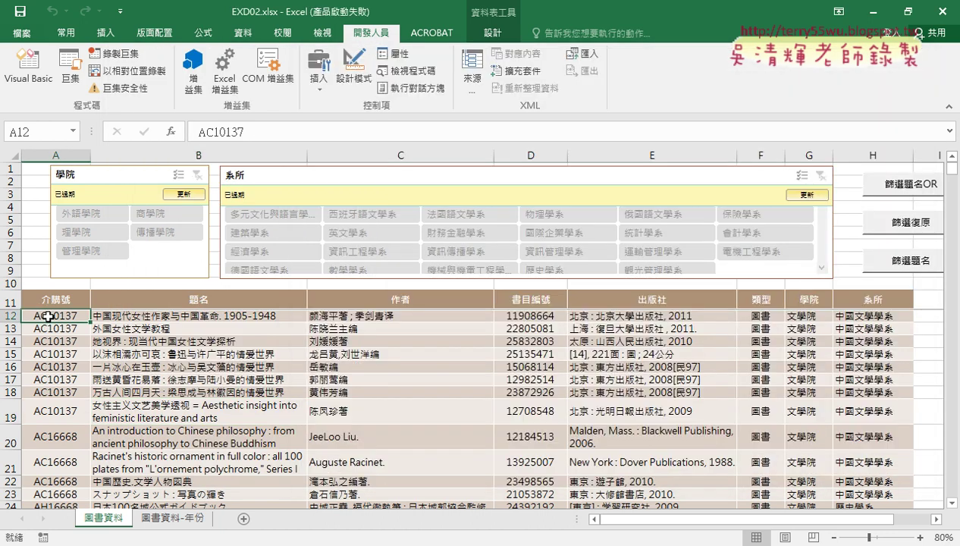
key("ctrl+Down")
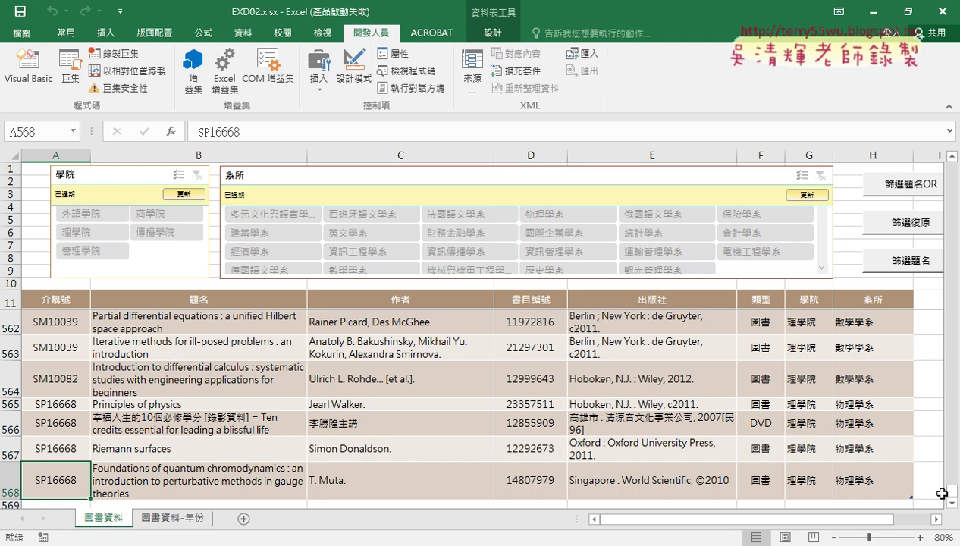
left_click_drag(952, 489, 954, 167)
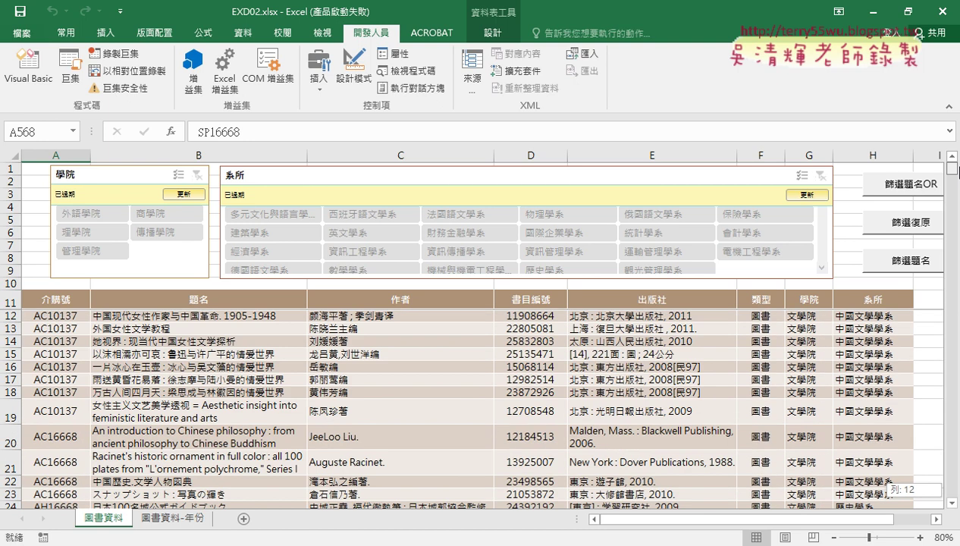
Step: Write range("A12:H568").AutoFilter in the macro, choosing AutoFilter from IntelliSense
left_click(22, 73)
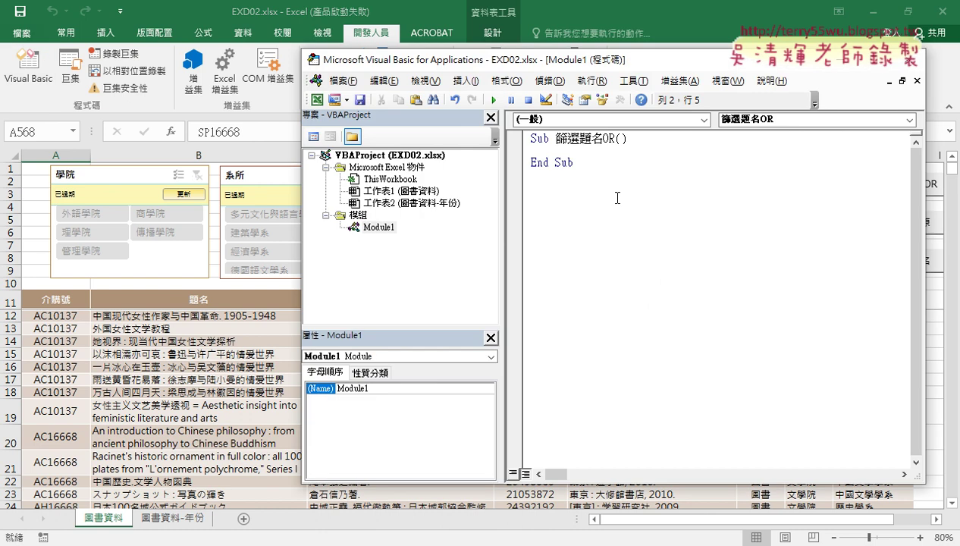
type("ㄜ")
key("BackSpace")
type("r")
type("ange")
type("(\"")
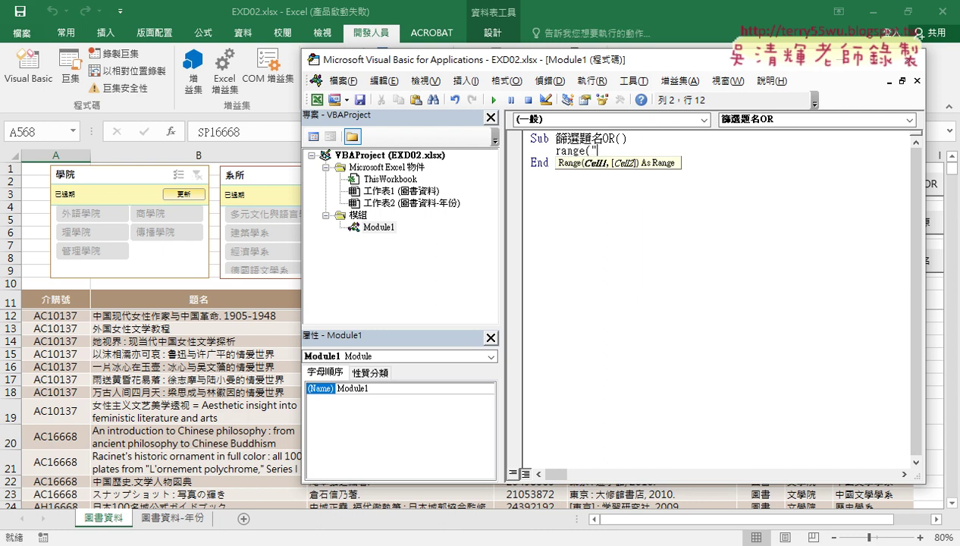
type("A")
type("12:")
type("H568")
type("\")")
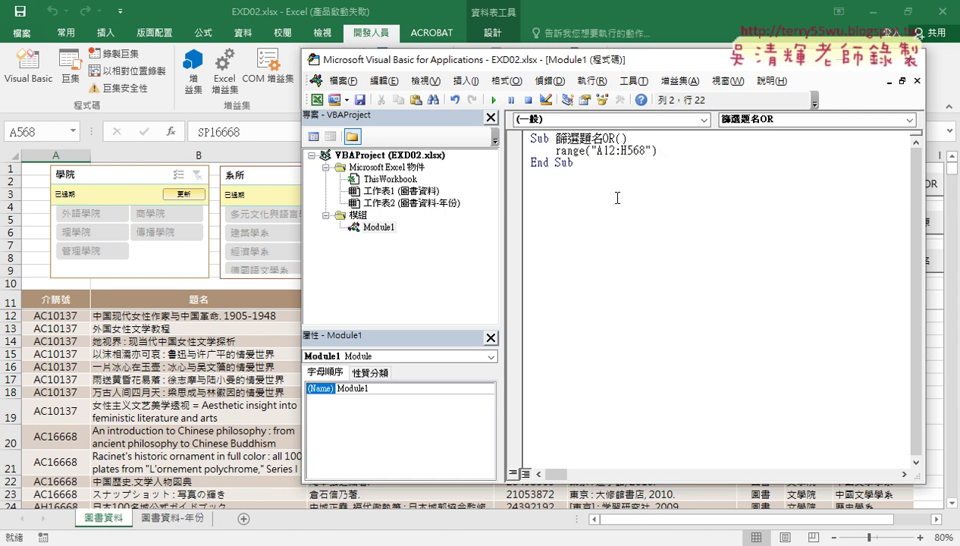
type(".")
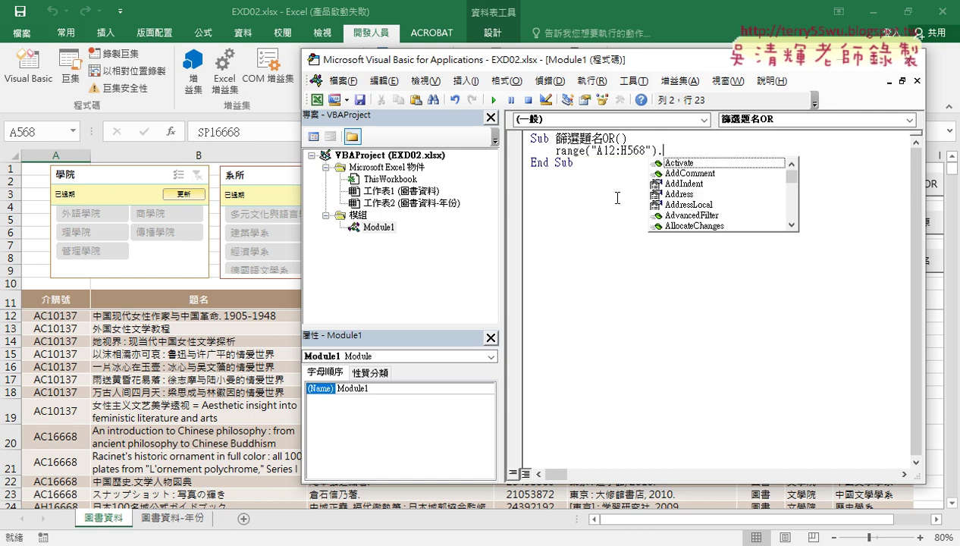
type("A")
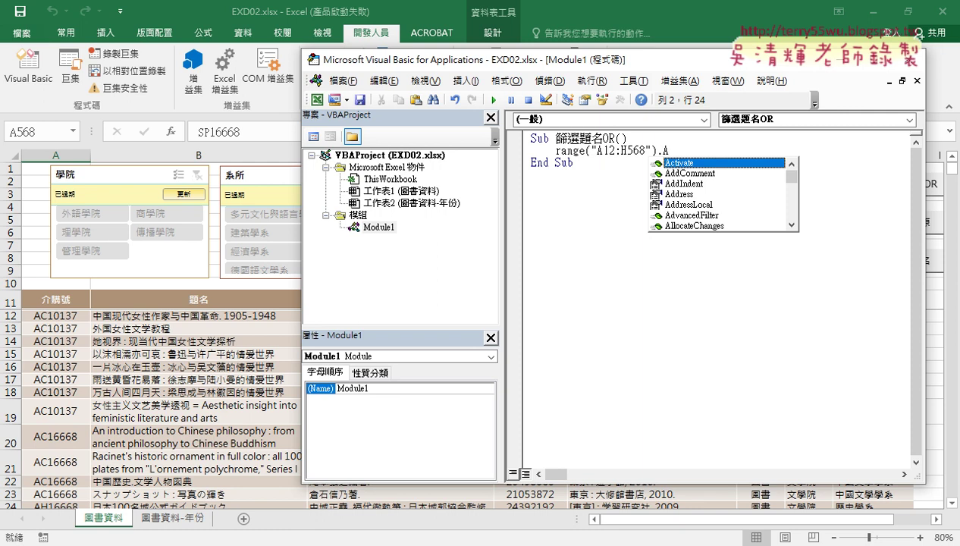
type("U")
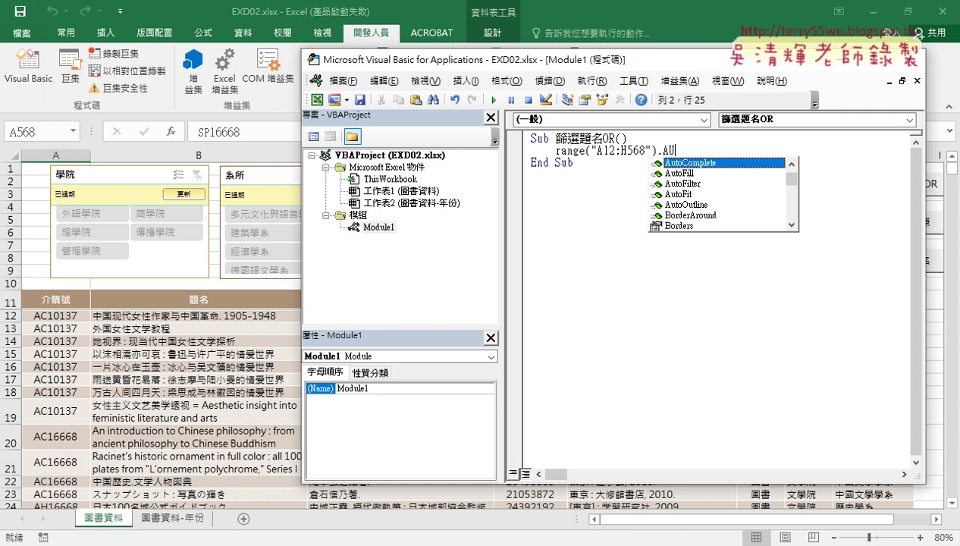
key("Down")
key("Down")
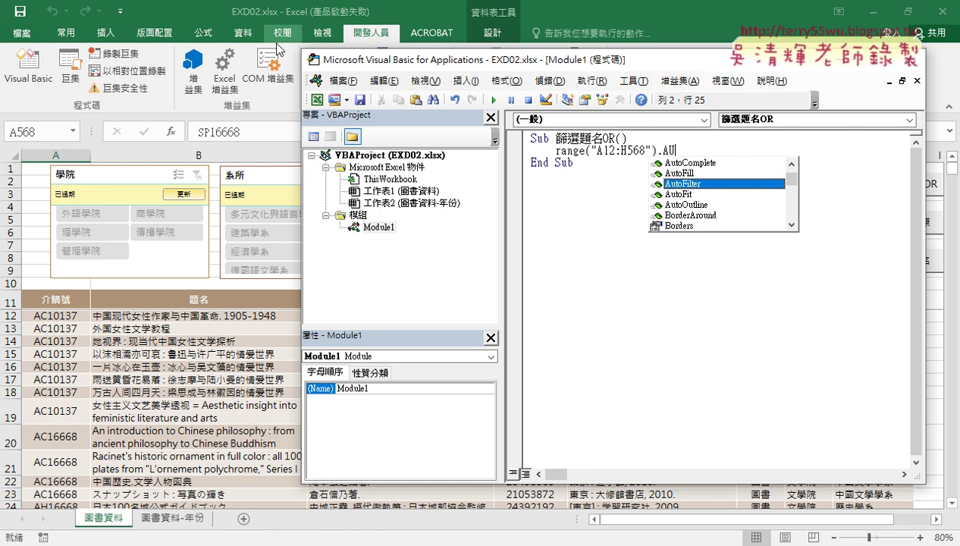
left_click_drag(360, 66, 273, 124)
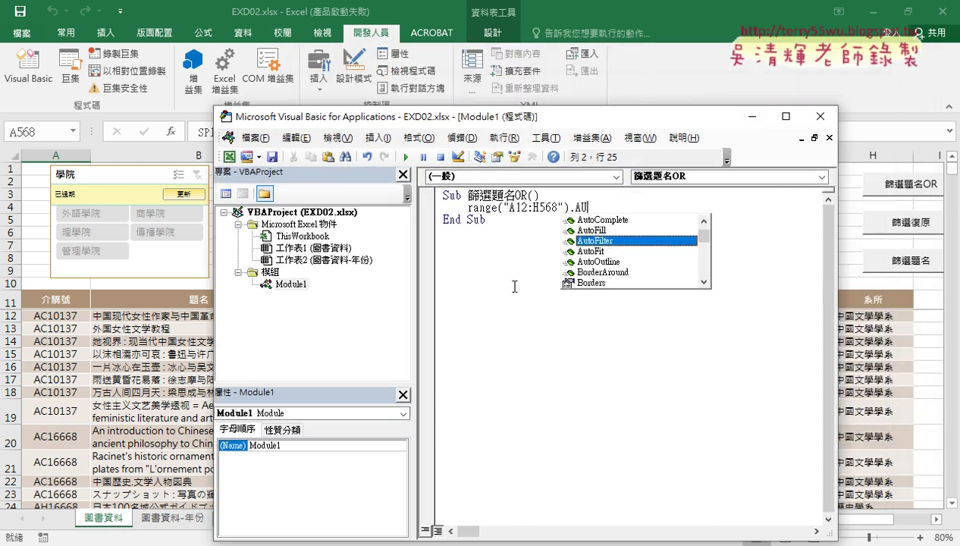
double_click(605, 241)
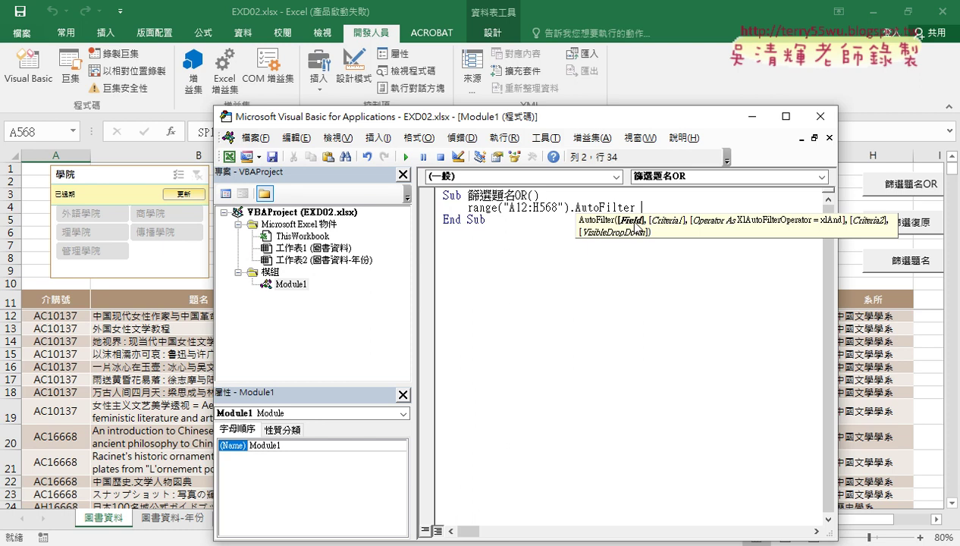
Step: Add field 2 and a quoted Network criterion after AutoFilter
left_click_drag(601, 116, 650, 93)
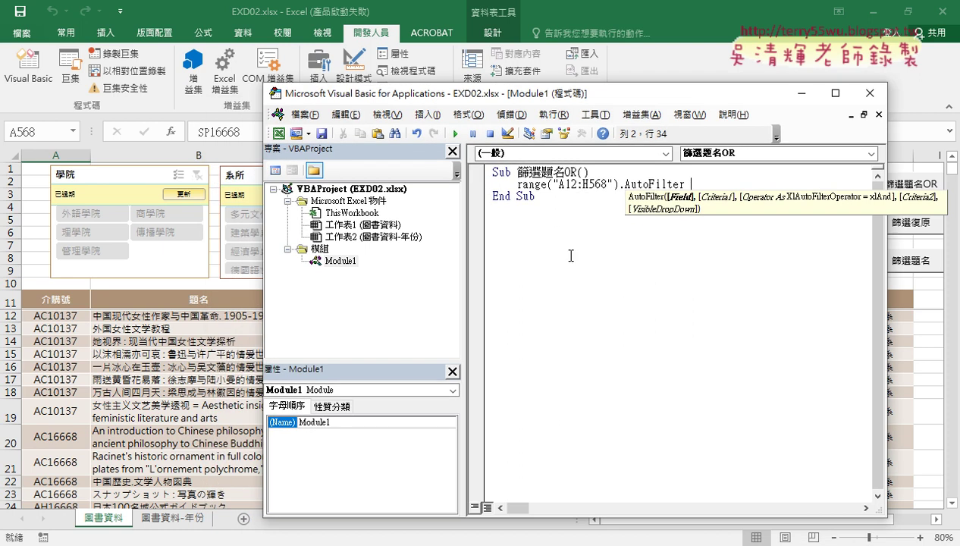
type("2")
type(",")
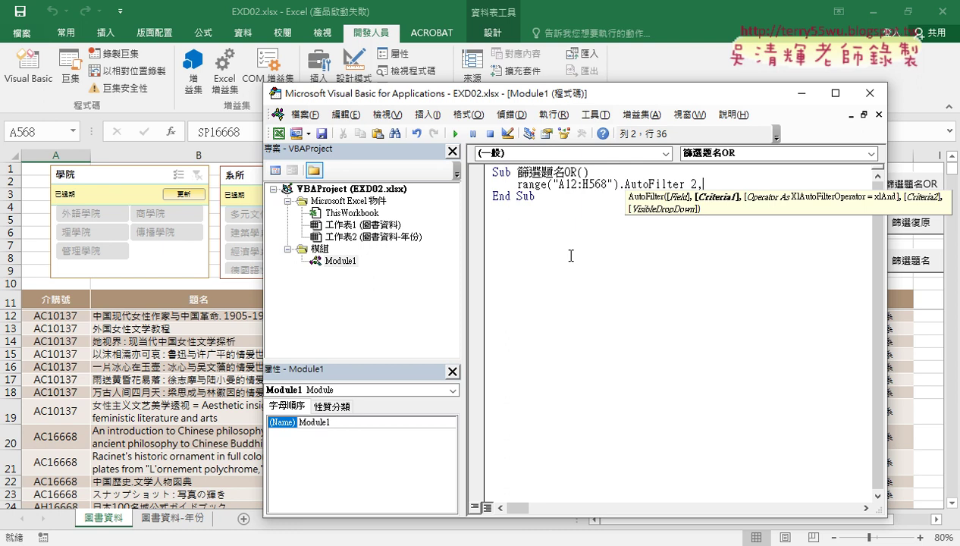
type("\"")
type("\"")
key("Left")
type("N")
type("ㄊㄧ")
type("ㄢ")
key("Escape")
type("et")
type("work\"")
Step: Turn the criterion into "=*Network*" with wildcards and add a trailing comma
key("Left")
key("Left")
key("Left")
key("Left")
key("Left")
key("Left")
key("Left")
type("=")
type("*")
key("Right")
key("Right")
key("Right")
key("Right")
type("*")
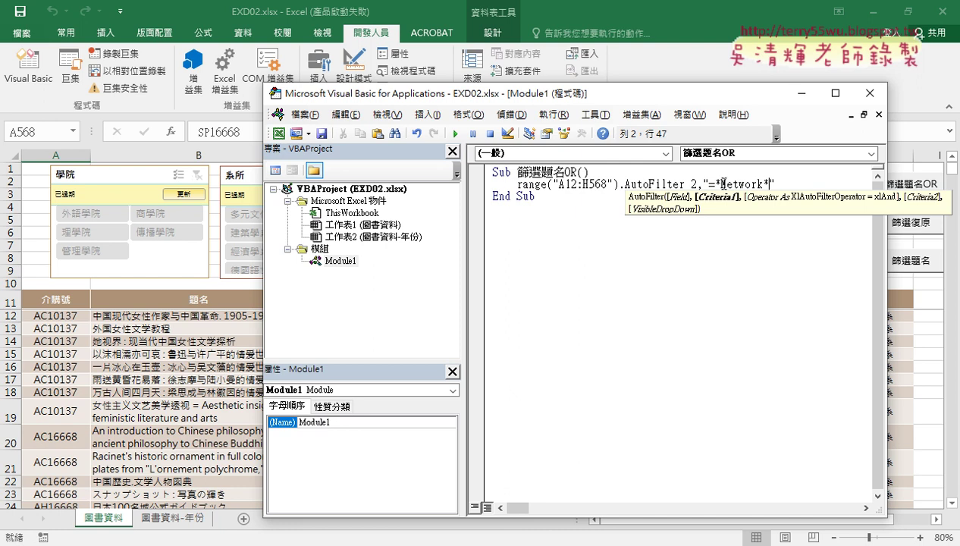
left_click_drag(720, 185, 762, 184)
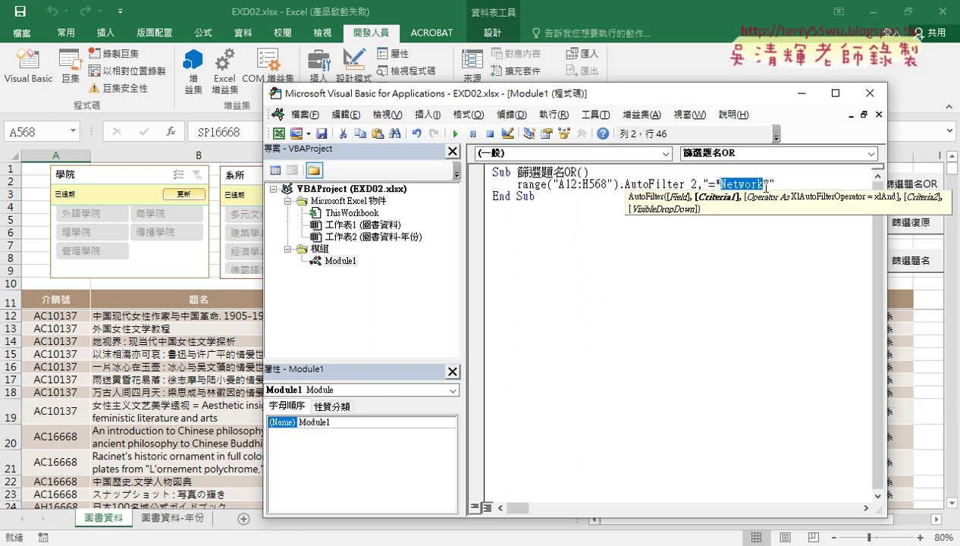
left_click(789, 182)
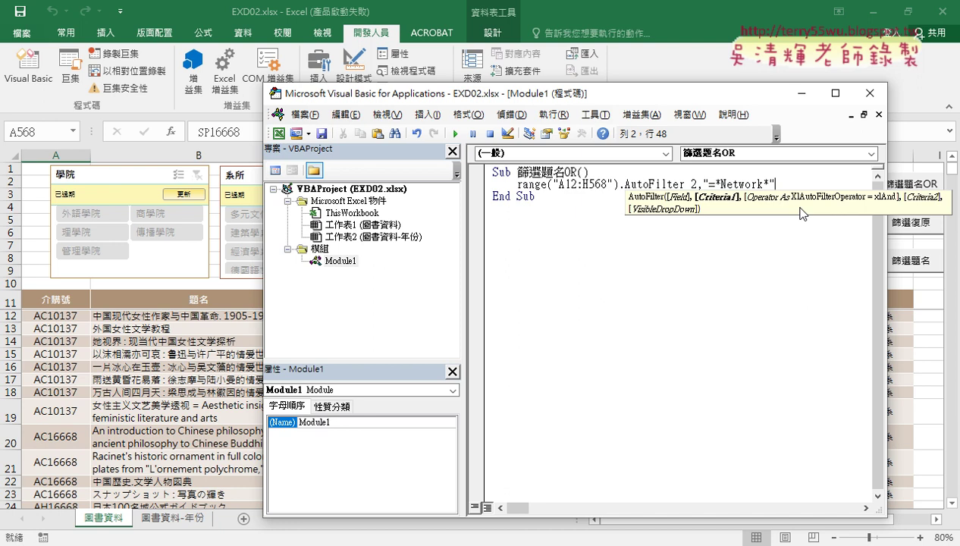
type(",")
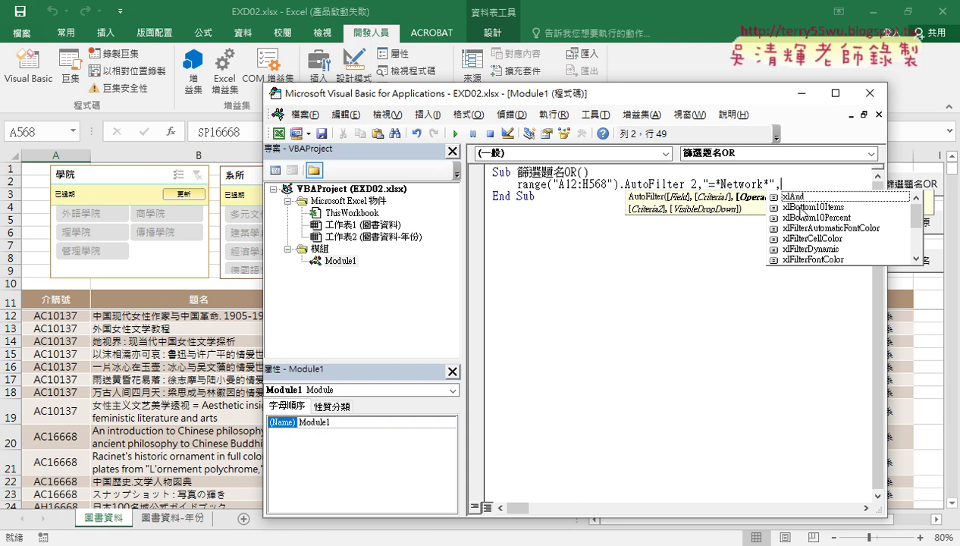
Step: Insert xlOr from IntelliSense as the operator, followed by a comma
left_click_drag(916, 214, 918, 242)
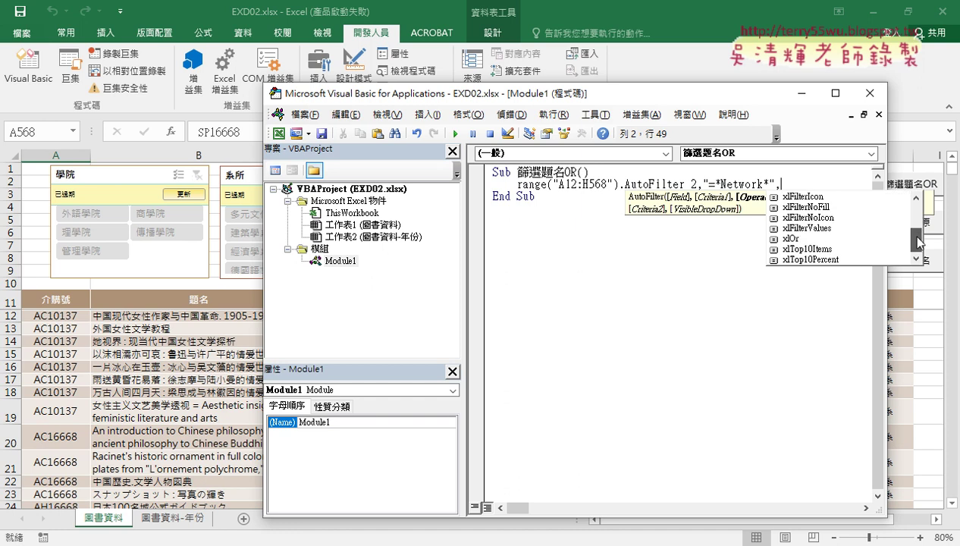
left_click(794, 240)
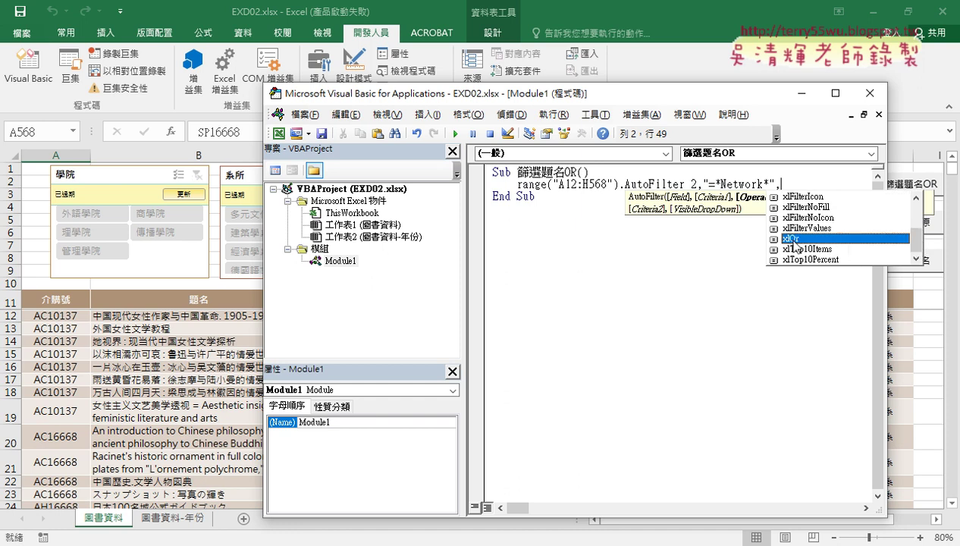
double_click(796, 238)
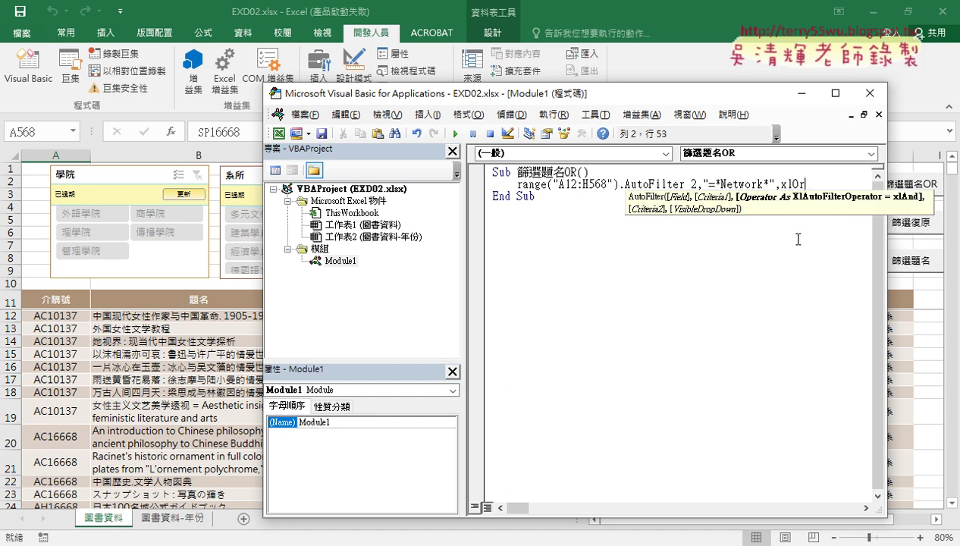
type(",")
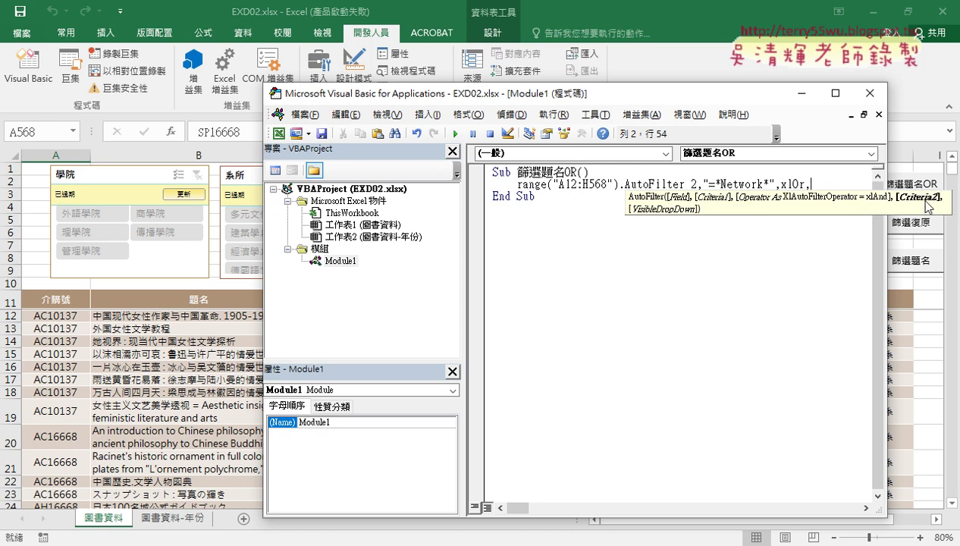
Step: Copy "=*Network*" to the line end and change it to "=*模式*" as the second criterion
left_click(775, 184)
left_click_drag(775, 184, 702, 185)
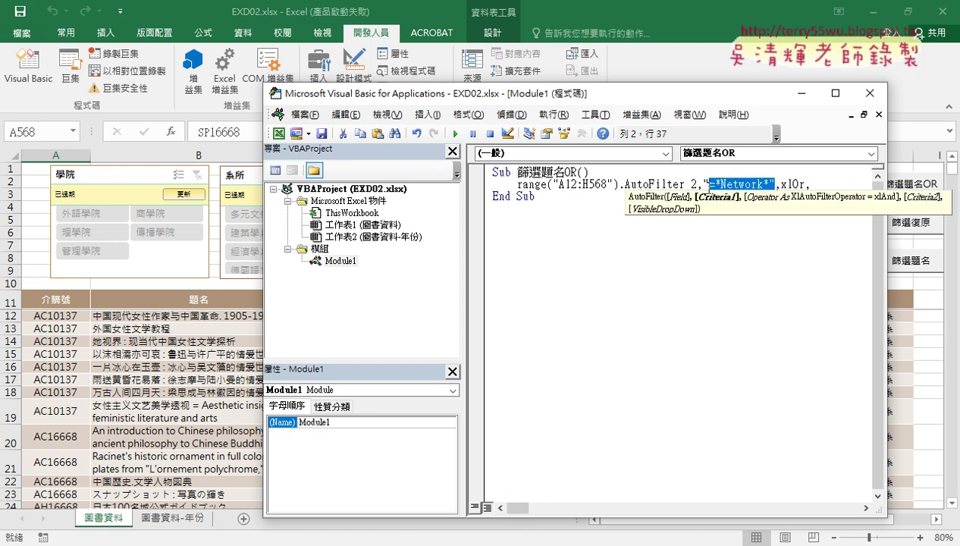
right_click(724, 189)
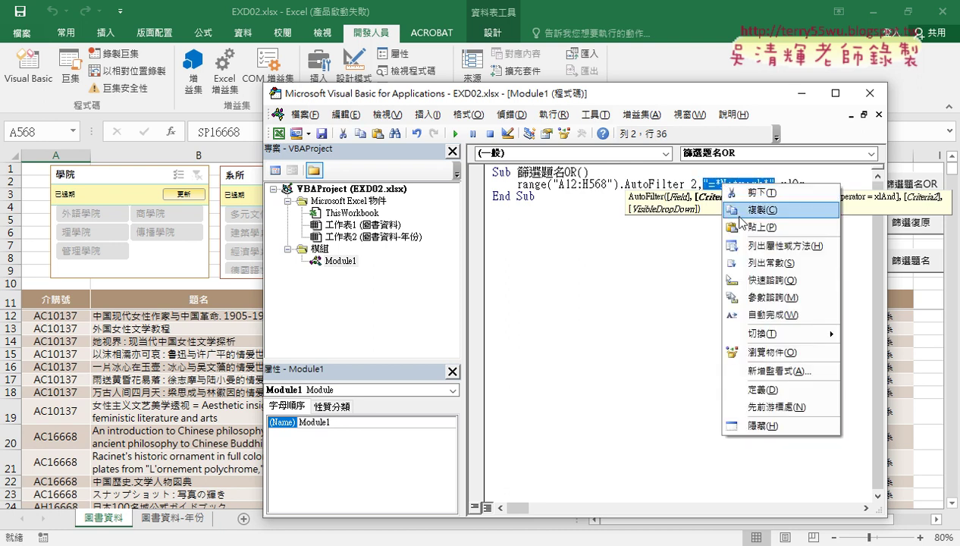
left_click(732, 213)
left_click(827, 182)
right_click(826, 182)
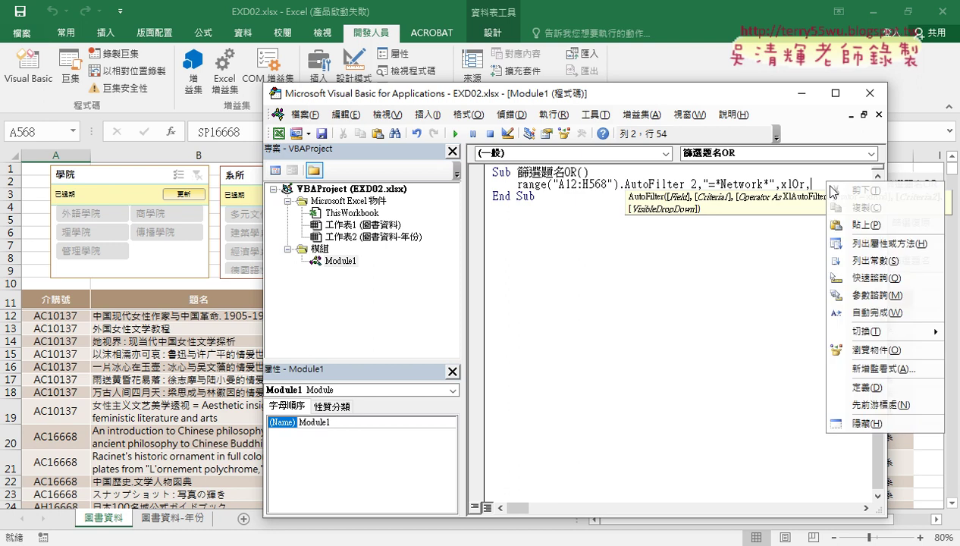
left_click(838, 225)
left_click_drag(727, 185, 769, 184)
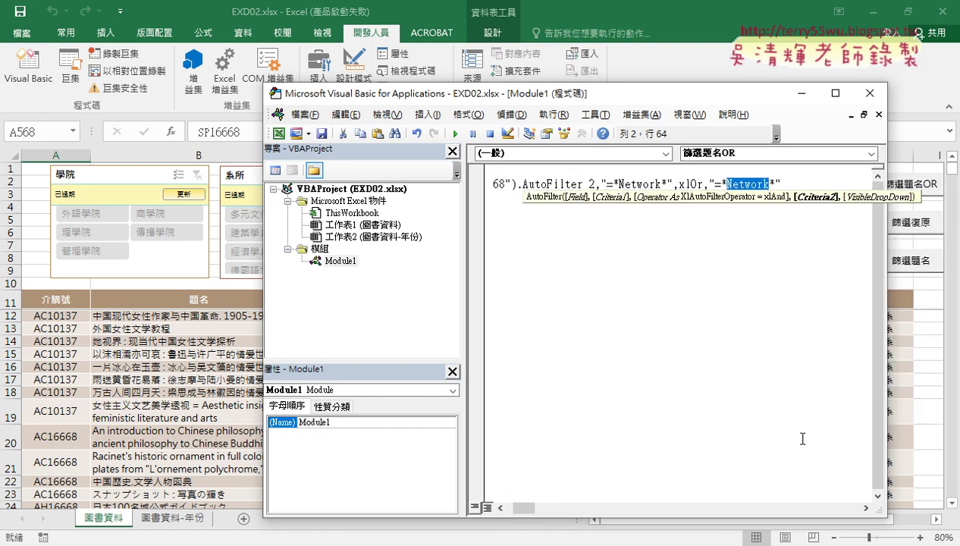
type("ㄇㄛ")
type("模")
type("式")
key("Return")
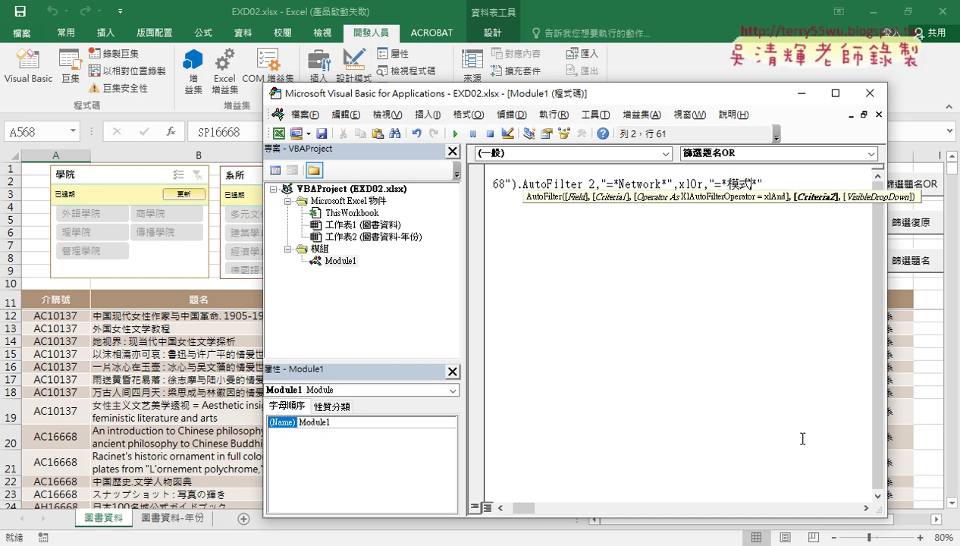
left_click(655, 342)
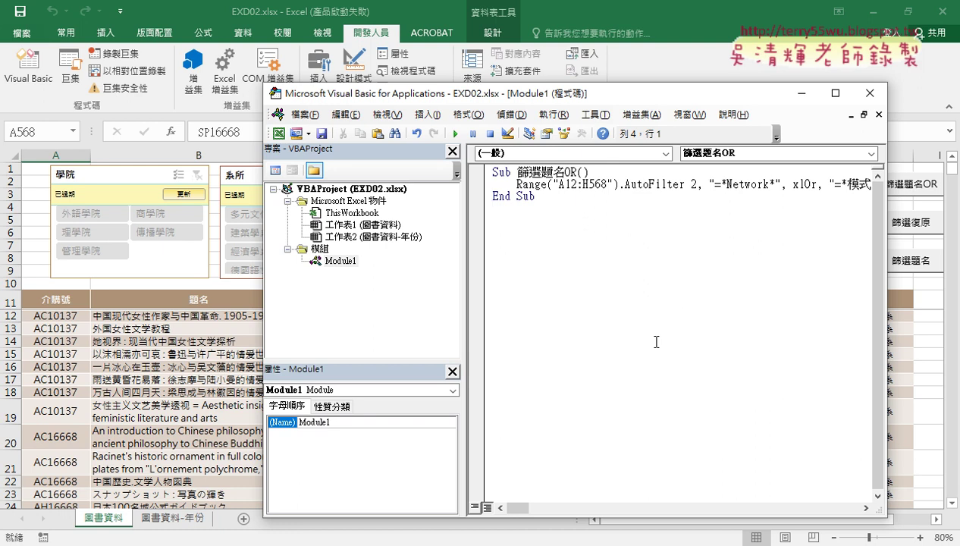
Step: Review the AutoFilter line's range A12:H568, method and both criteria
left_click(594, 180)
left_click_drag(458, 209, 360, 219)
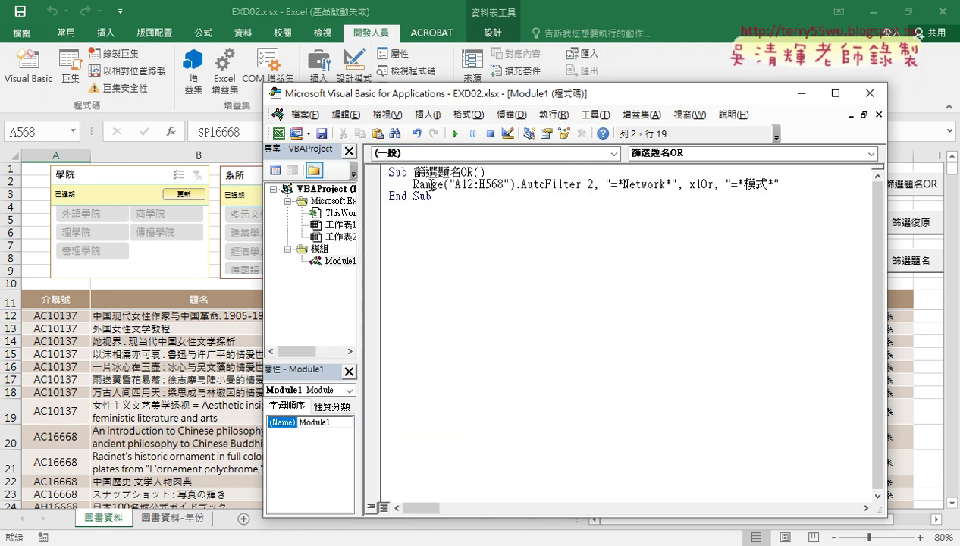
left_click_drag(447, 184, 502, 187)
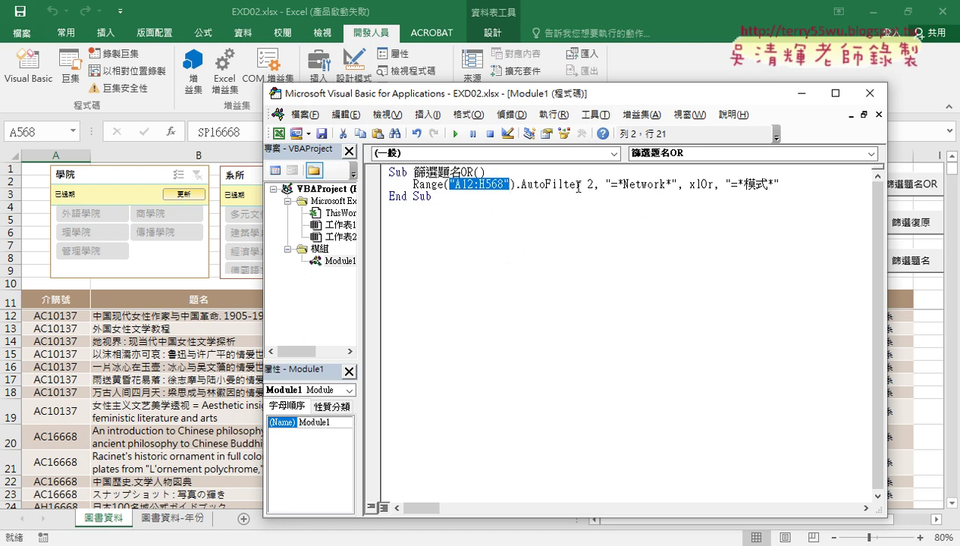
left_click_drag(580, 184, 521, 184)
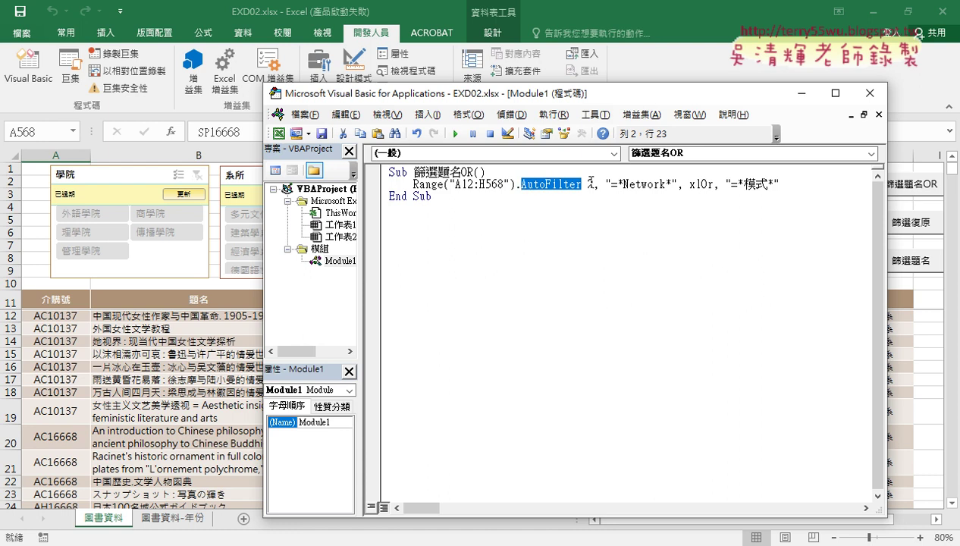
left_click_drag(605, 184, 770, 184)
left_click(685, 184)
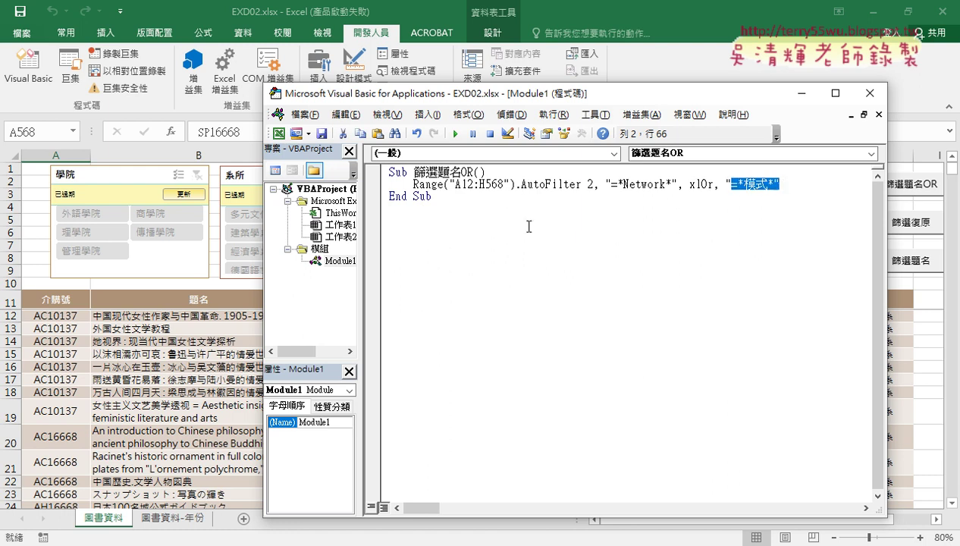
left_click(513, 185)
Step: Run 篩選題名OR, filtering the table to the 5 Network or 模式 titles
left_click_drag(528, 93, 602, 85)
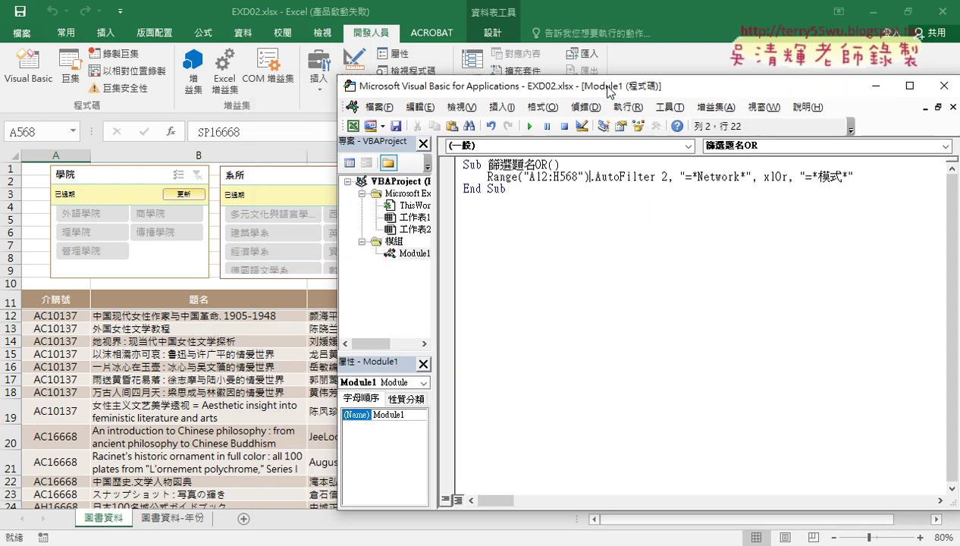
left_click(557, 187)
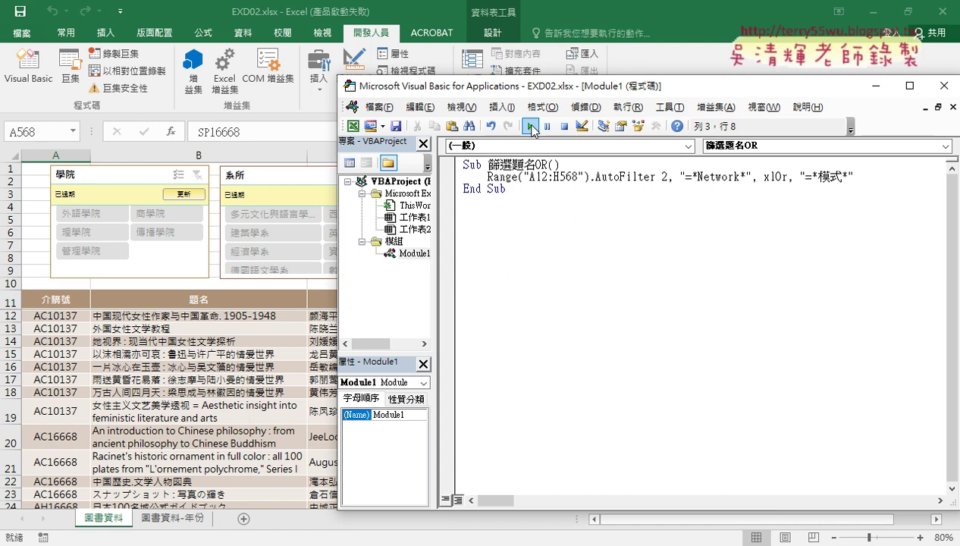
left_click(530, 126)
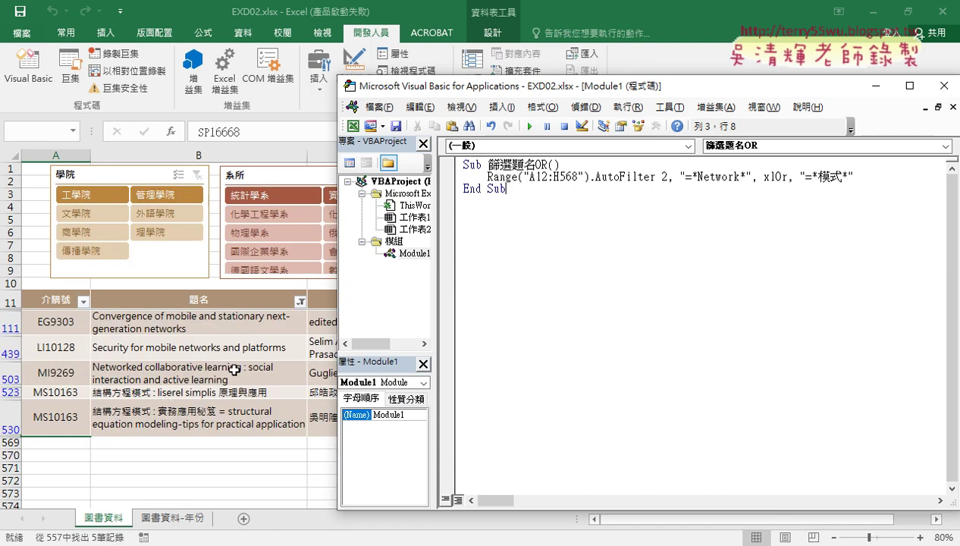
left_click_drag(489, 92, 329, 89)
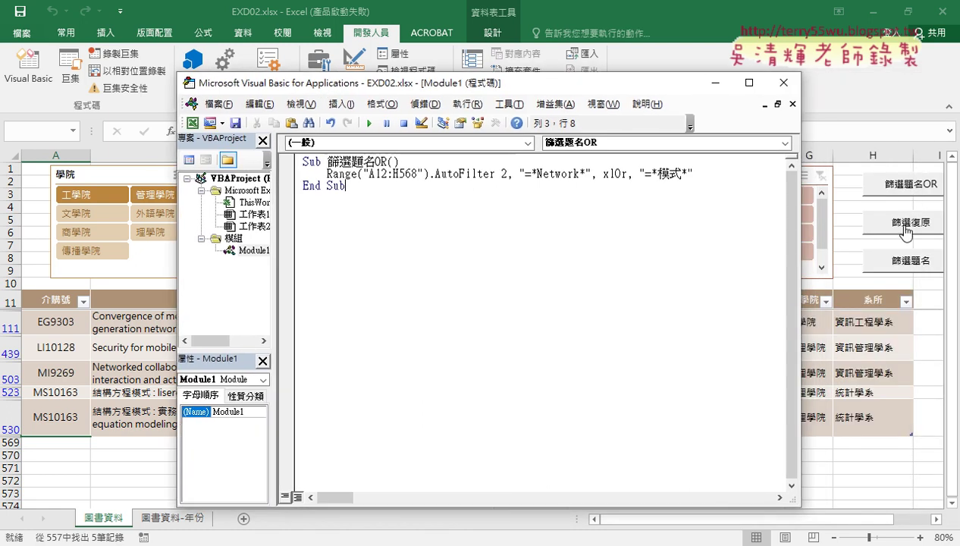
left_click_drag(360, 186, 297, 157)
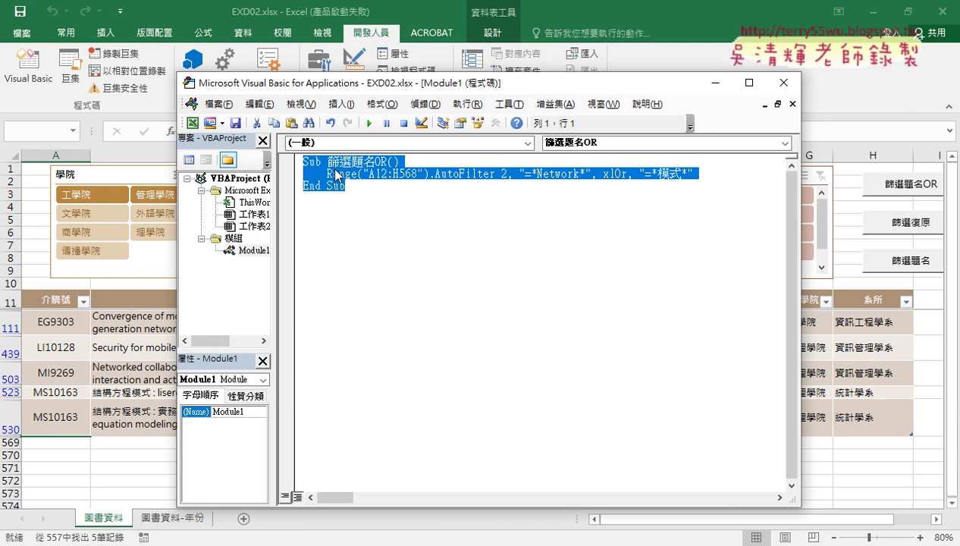
Step: Paste a copy of the macro, rename it 篩選復原, and remove its AutoFilter arguments
left_click(332, 233)
key("ctrl+v")
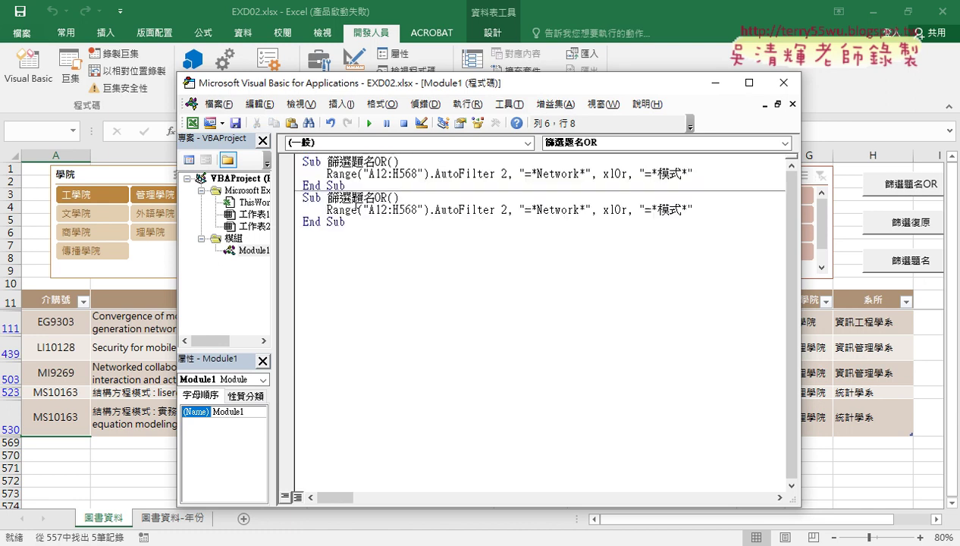
left_click_drag(352, 197, 388, 197)
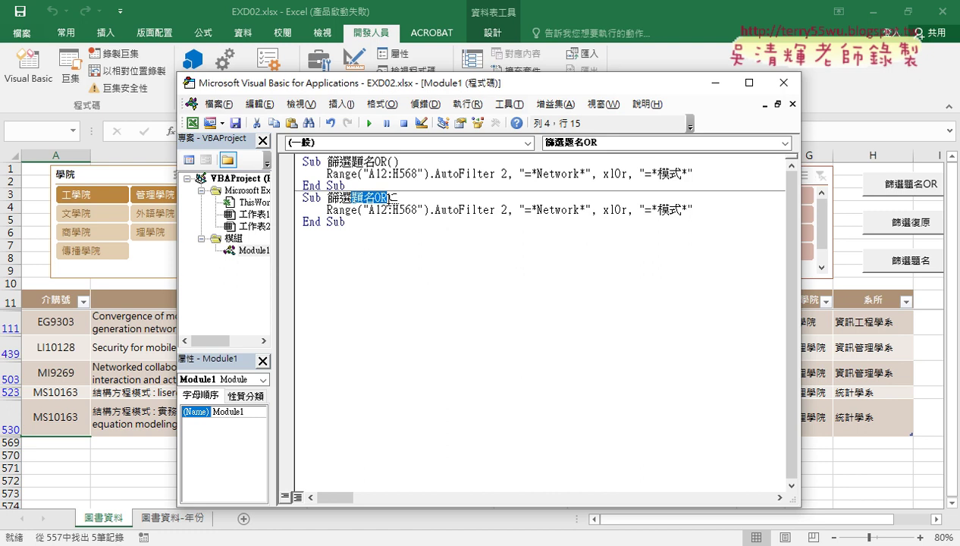
type("復原")
key("Return")
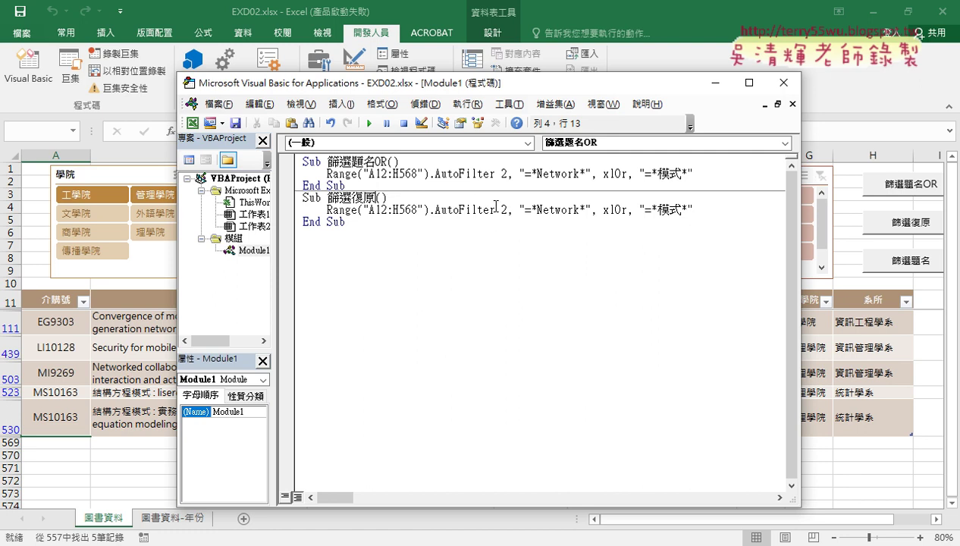
left_click_drag(494, 209, 633, 218)
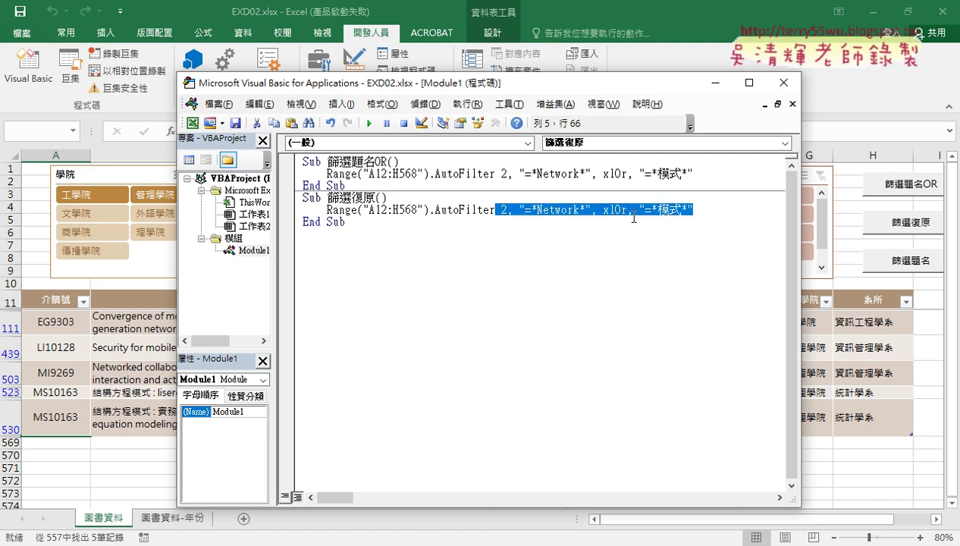
key("Delete")
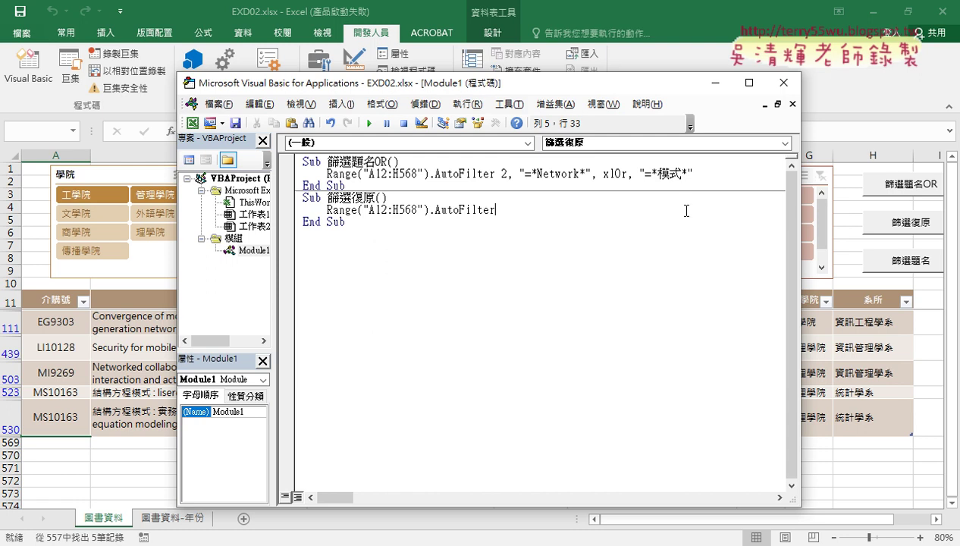
Step: Run 篩選復原 to show all rows, then run 篩選題名OR again
left_click_drag(550, 85, 700, 87)
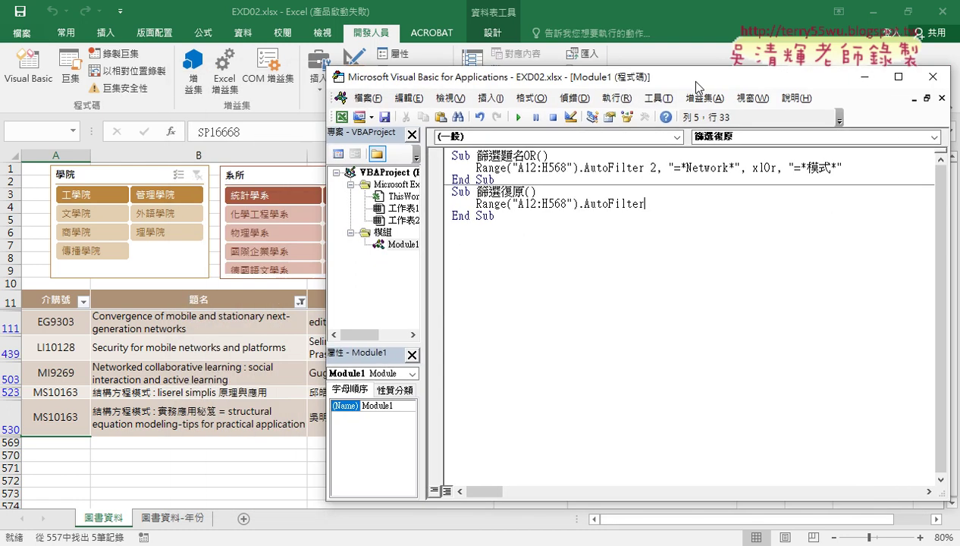
left_click(518, 118)
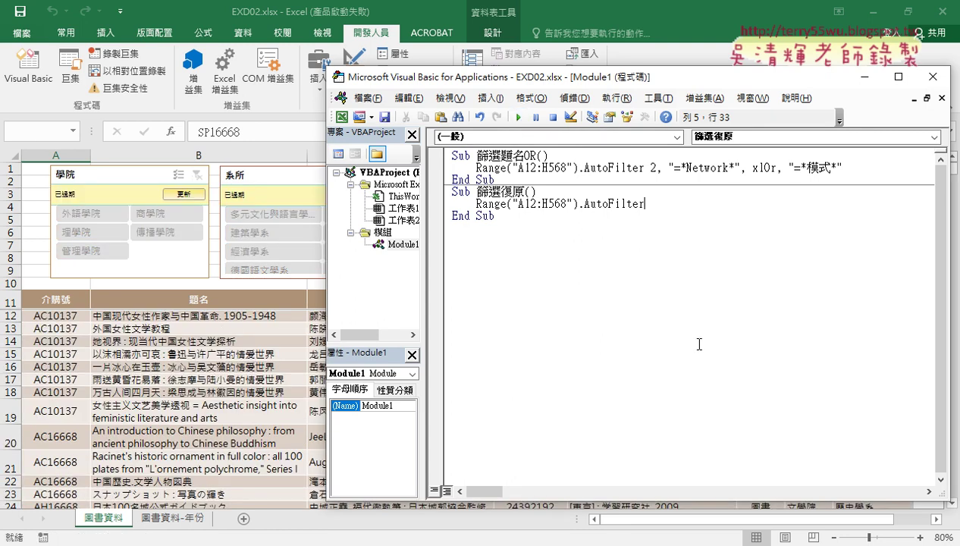
left_click_drag(643, 84, 522, 82)
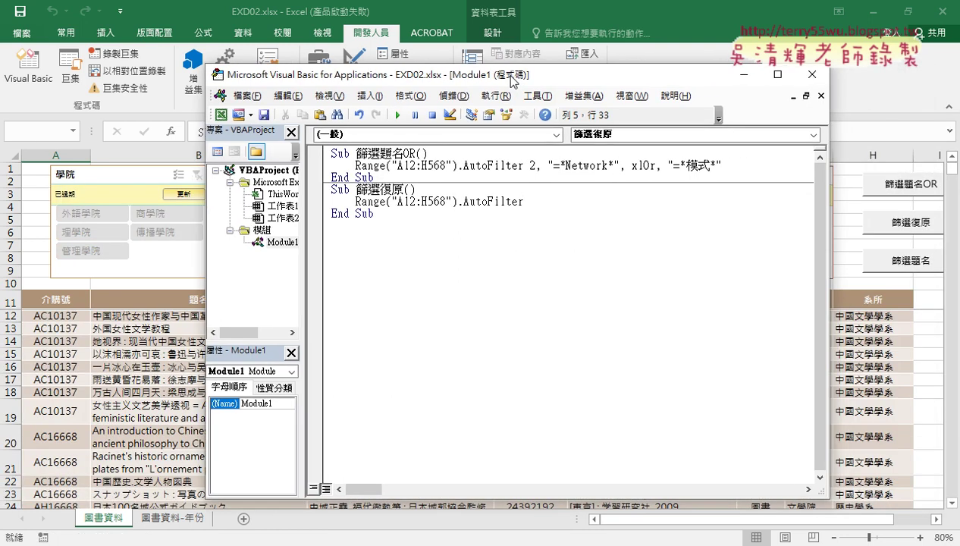
left_click(454, 165)
left_click(397, 117)
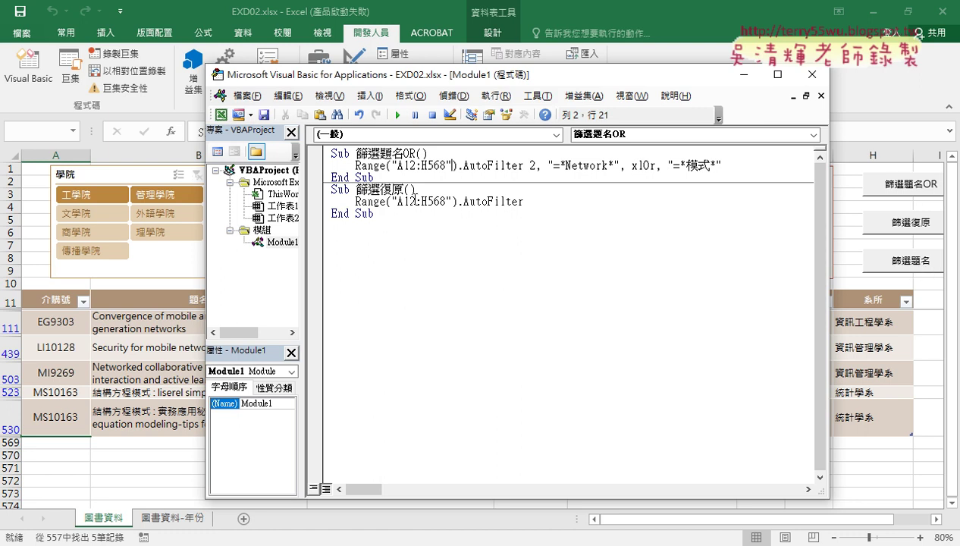
Step: Duplicate the 篩選題名OR macro below 篩選復原 and rename the copy 篩選題名
left_click_drag(375, 177, 323, 153)
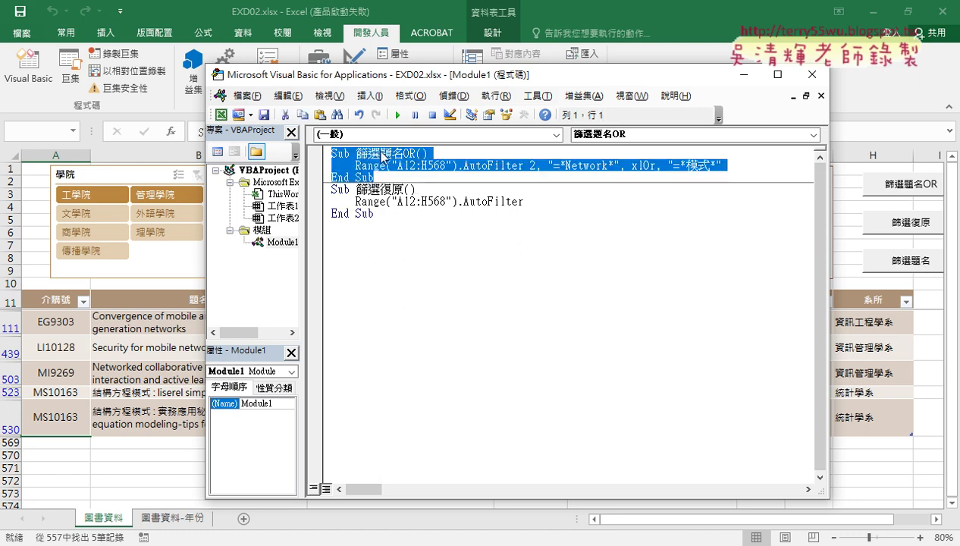
left_click_drag(360, 242, 361, 244)
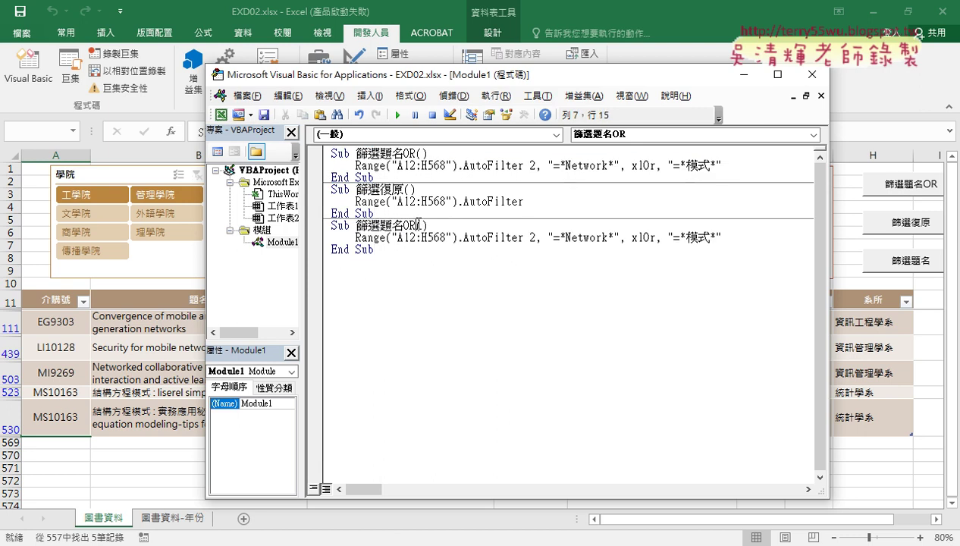
left_click_drag(403, 226, 415, 225)
key("BackSpace")
Step: Remove the second xlOr criterion so only "=*Network*" remains, and add an indented line after Sub
left_click_drag(619, 237, 721, 240)
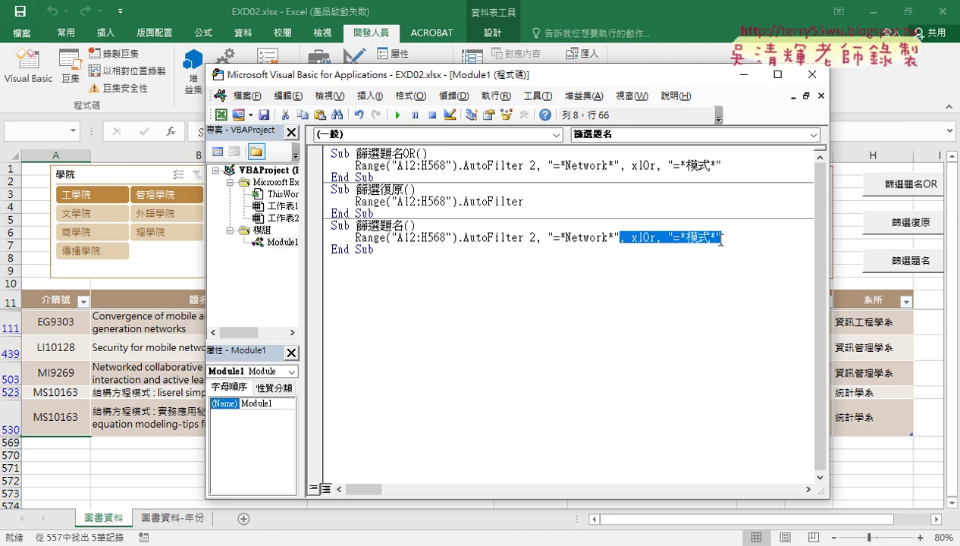
key("Delete")
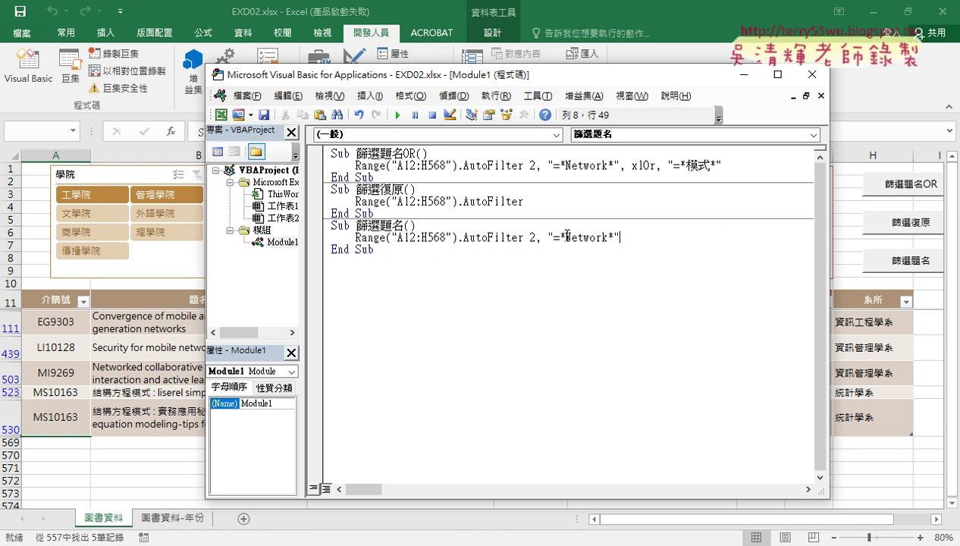
left_click_drag(566, 236, 608, 237)
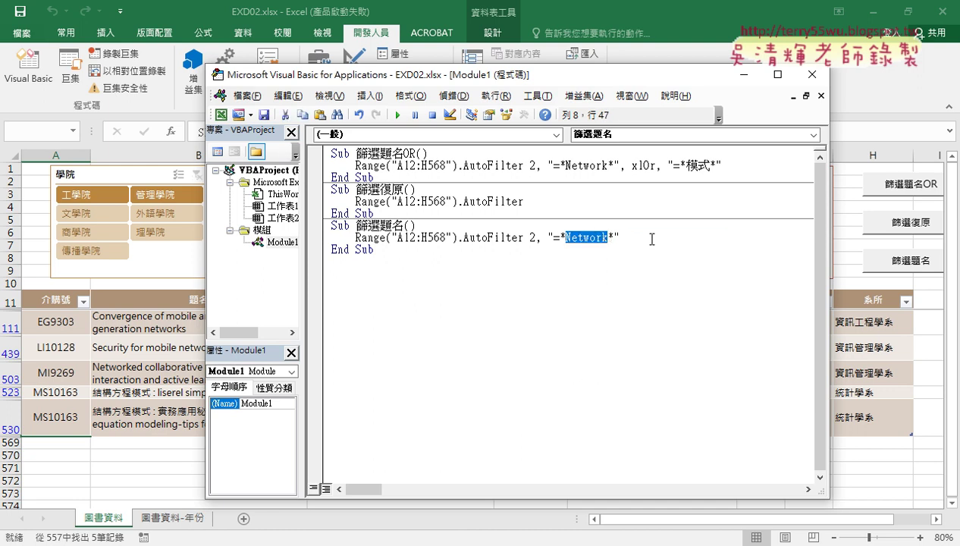
left_click(462, 229)
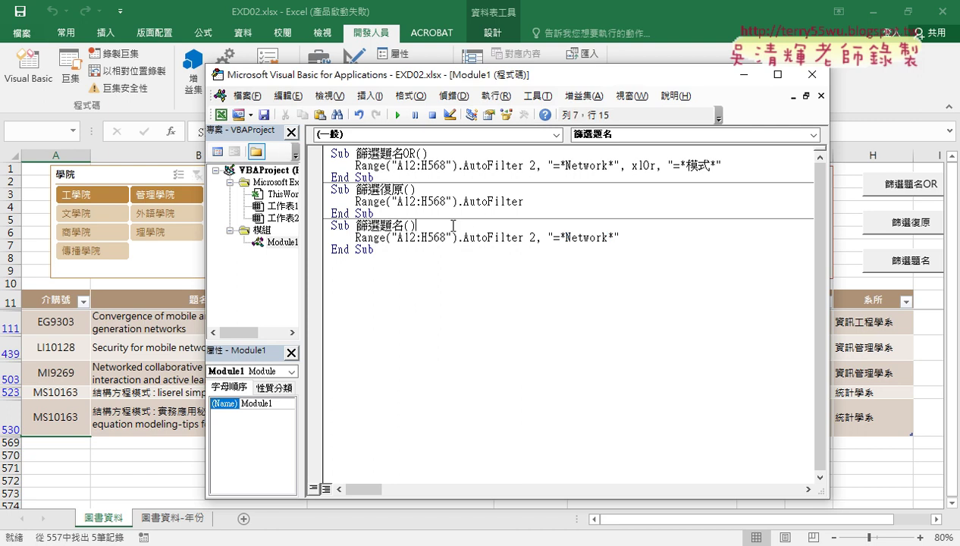
key("Return")
key("Tab")
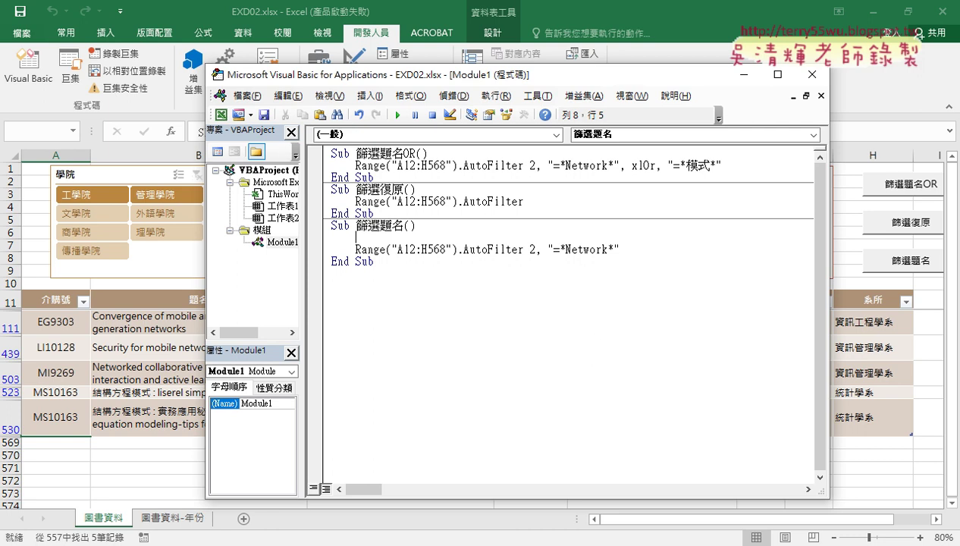
Step: Add the line x = InputBox("請輸入關鍵字!!") under the Sub 篩選題名 header
type("x")
type("=i")
type("np")
type("u")
type("tbox")
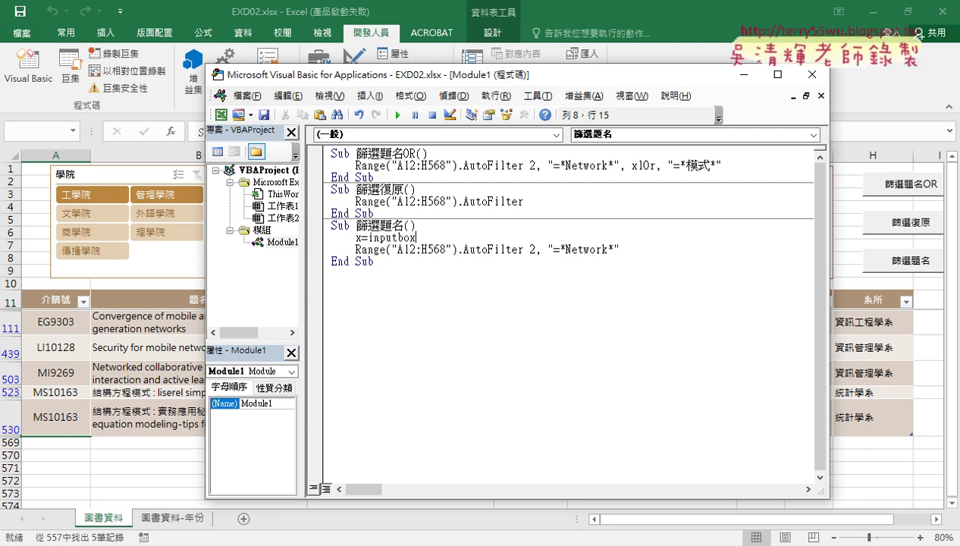
type("(\"")
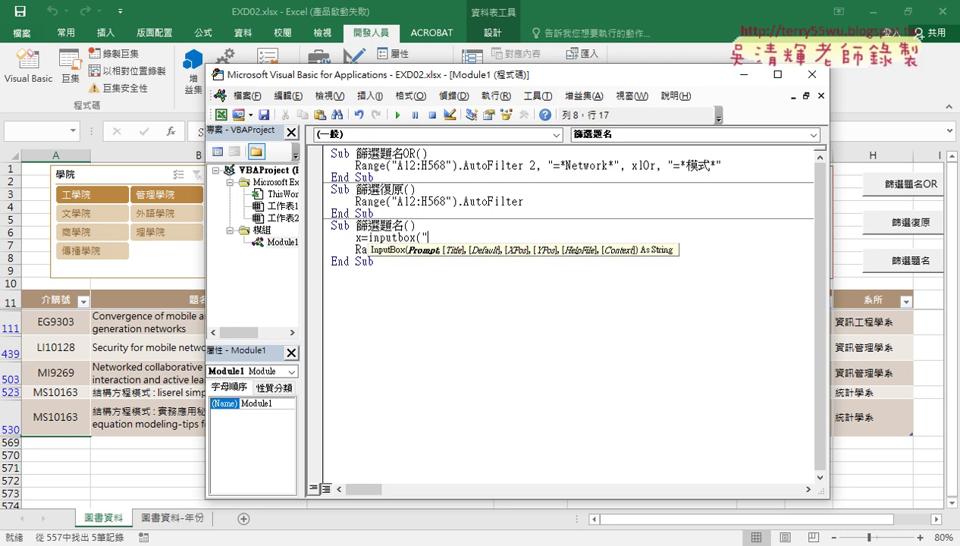
type("\")")
key("Left")
key("Left")
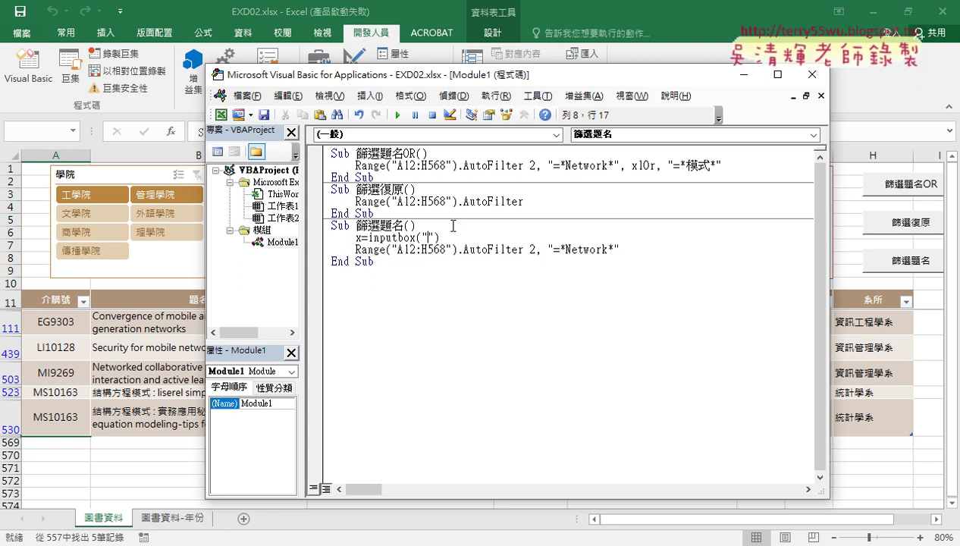
type("請輸入")
type("關ㄐㄧ")
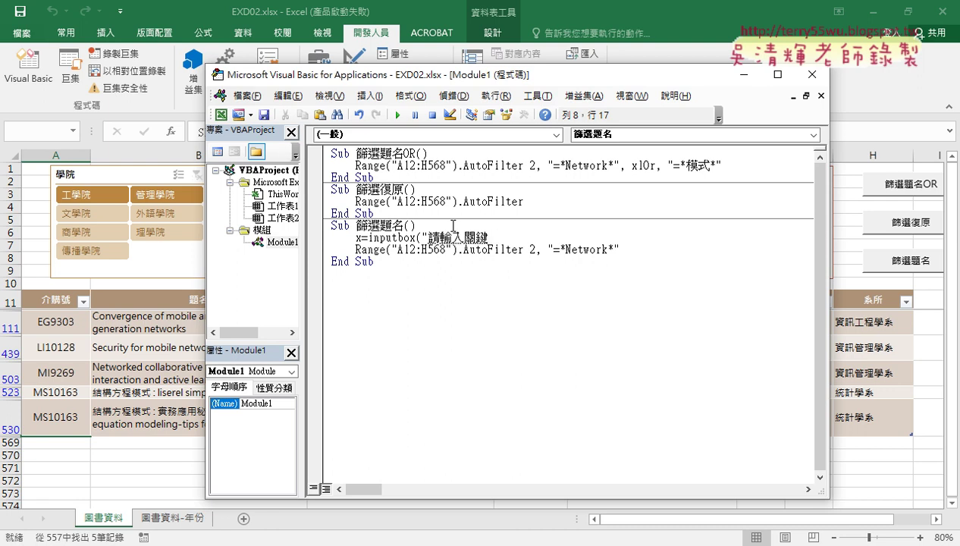
type("鍵字!!\")")
key("Down")
key("Down")
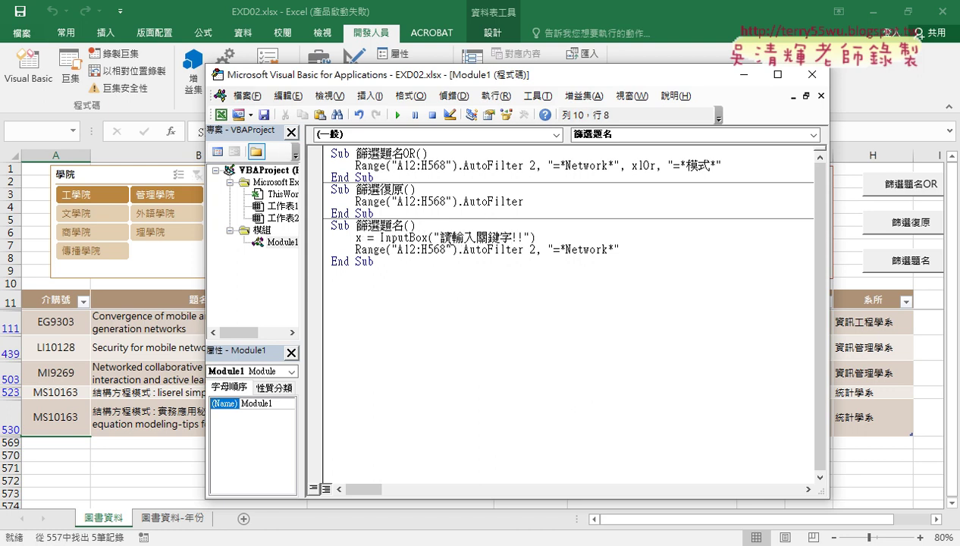
left_click_drag(379, 237, 427, 238)
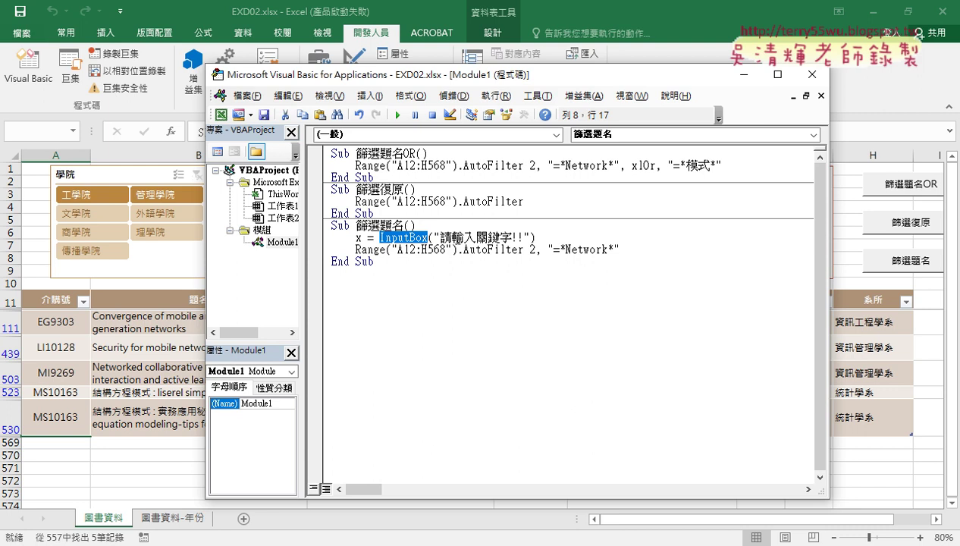
double_click(358, 237)
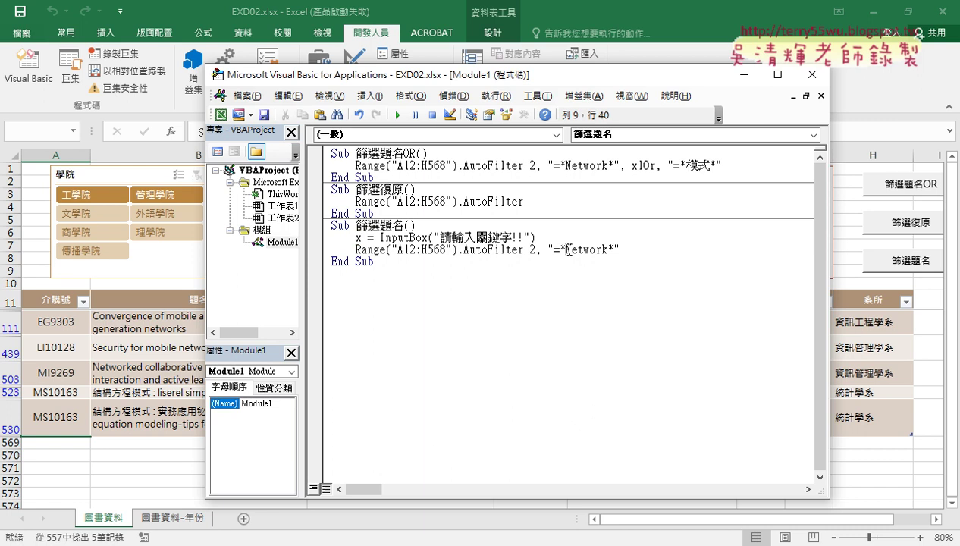
Step: Replace the Network criterion with "=*" & x & "*" in the AutoFilter line
left_click_drag(565, 249, 609, 250)
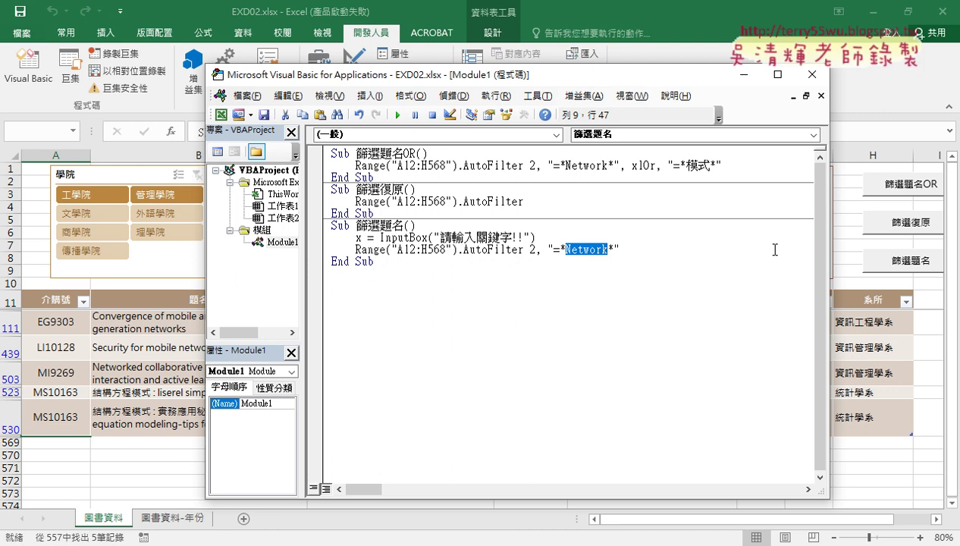
type("\"\"")
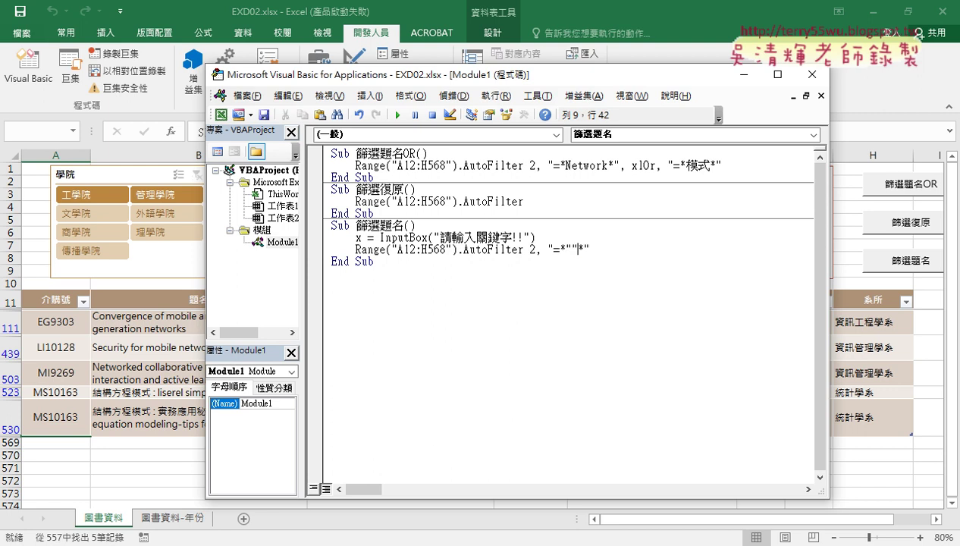
key("Left")
type("&")
type("&")
type("x")
left_click(573, 250)
key("Right")
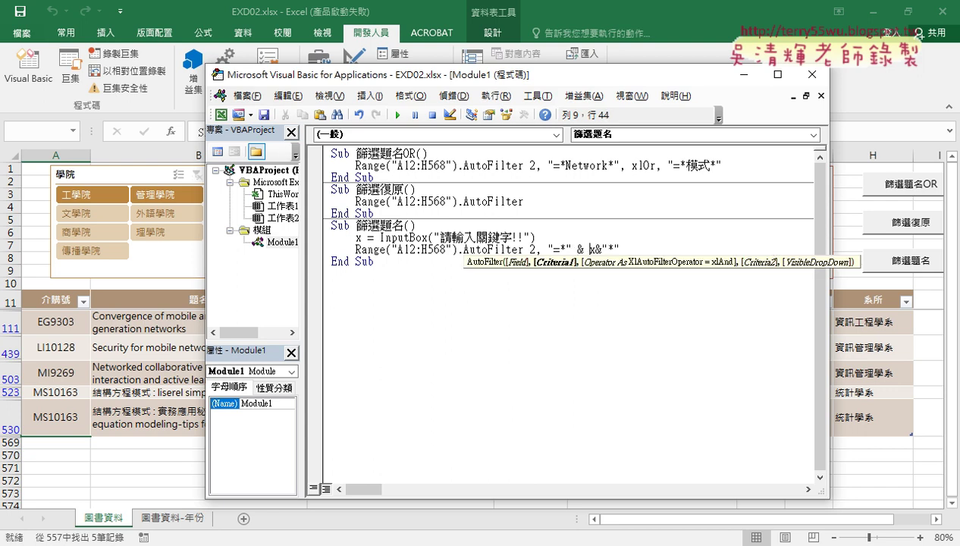
key("Right")
key("Down")
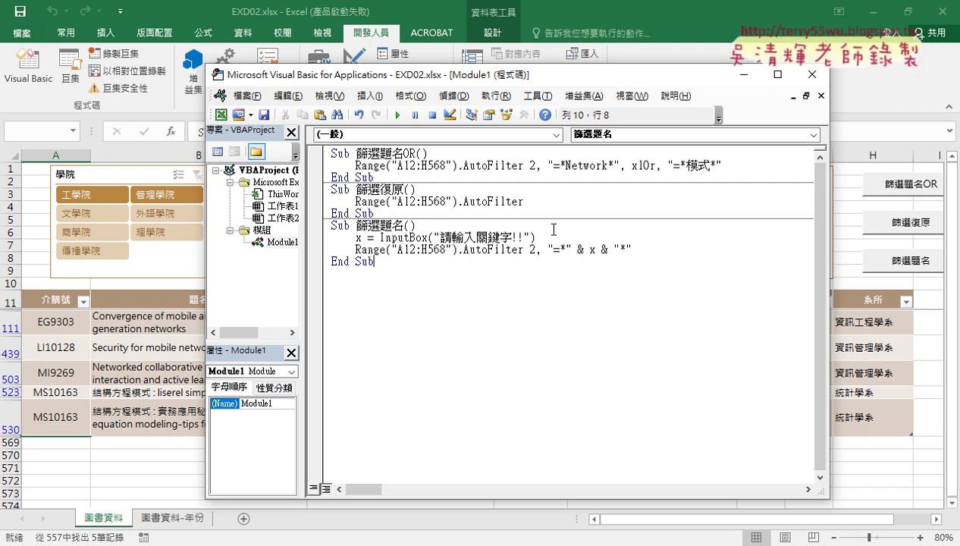
Step: Run the 篩選復原 macro with F5 to show all rows again
left_click(482, 202)
key("F5")
left_click(469, 239)
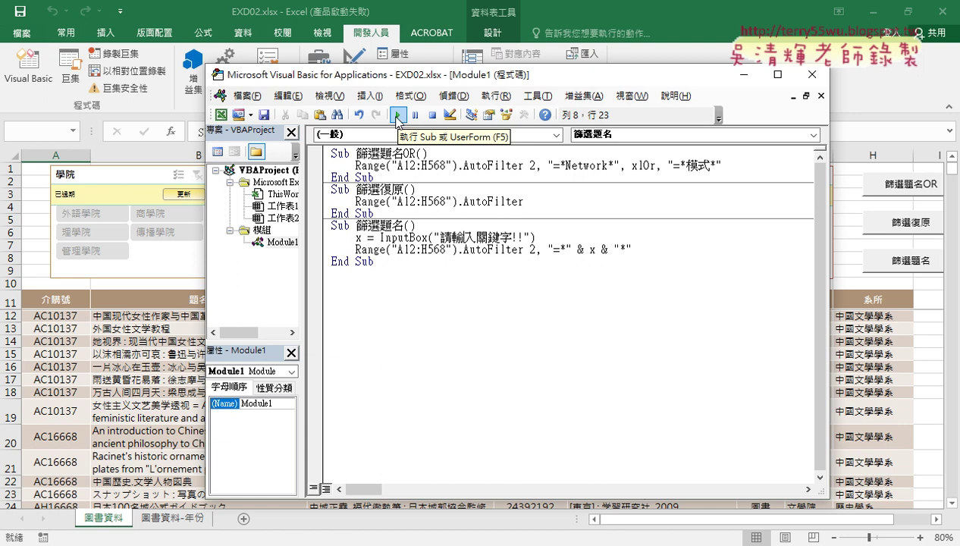
Step: Filter titles with the 篩選題名 button using keyword 正義, then restore all books with 篩選復原
left_click(155, 379)
scroll(191, 389, "down", 3)
scroll(192, 389, "down", 2)
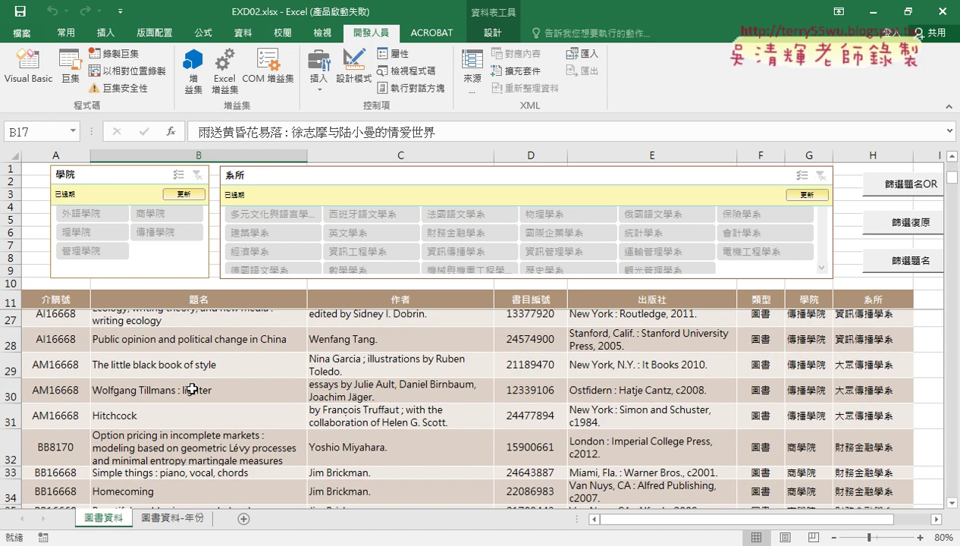
scroll(191, 389, "down", 2)
scroll(192, 389, "down", 2)
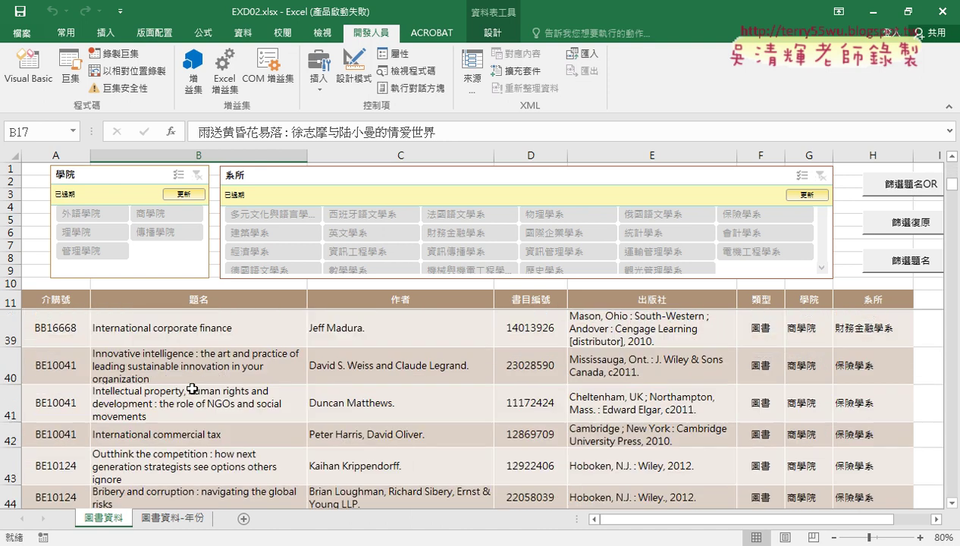
scroll(192, 389, "down", 1)
scroll(192, 389, "down", 1)
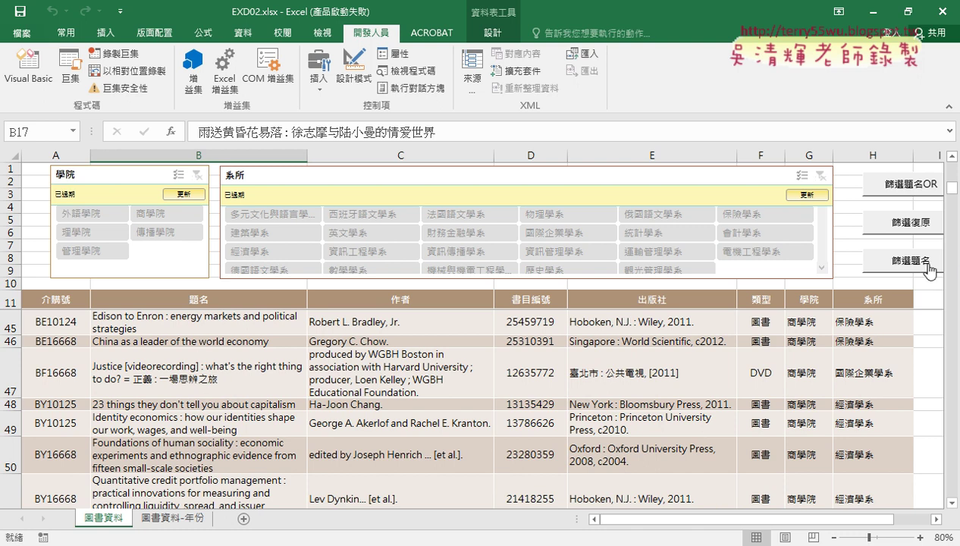
left_click(901, 265)
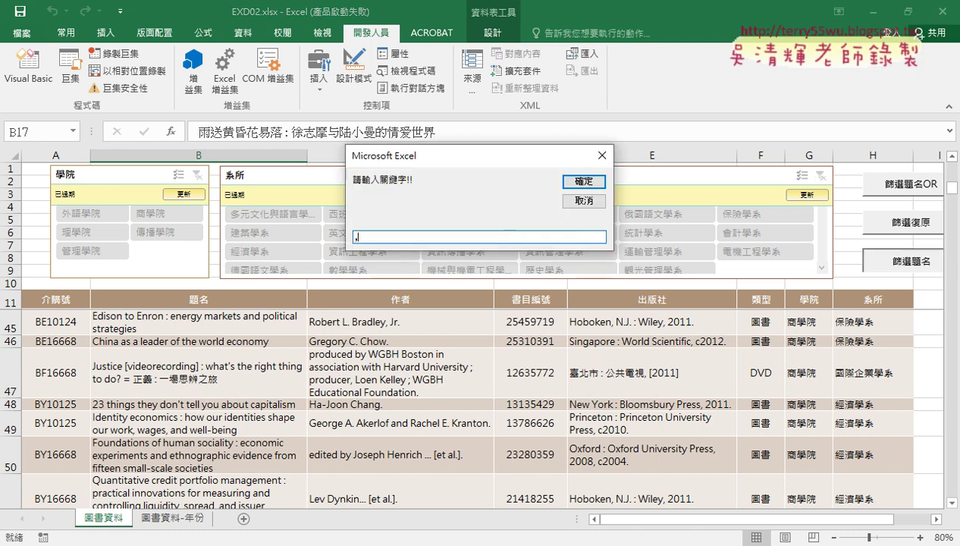
type("正")
type("義")
left_click(580, 183)
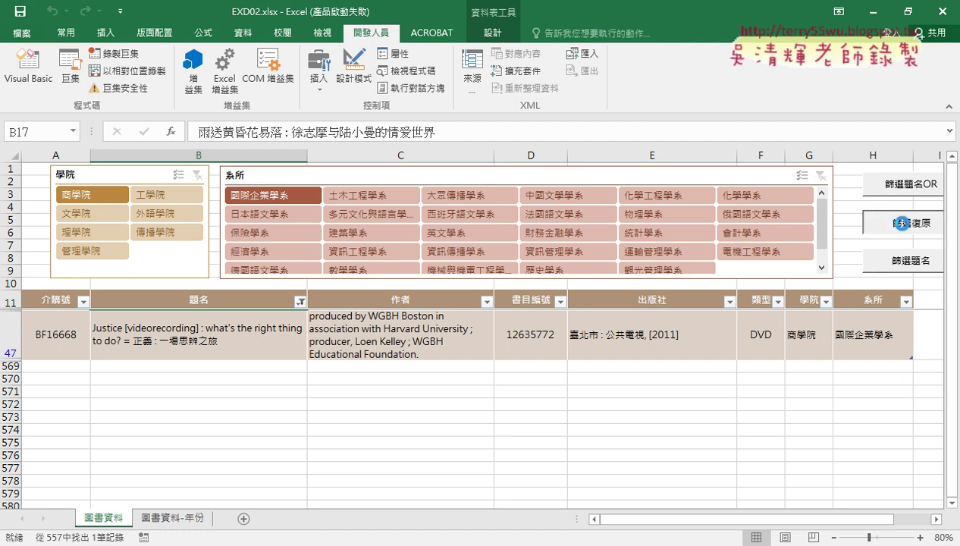
left_click(903, 227)
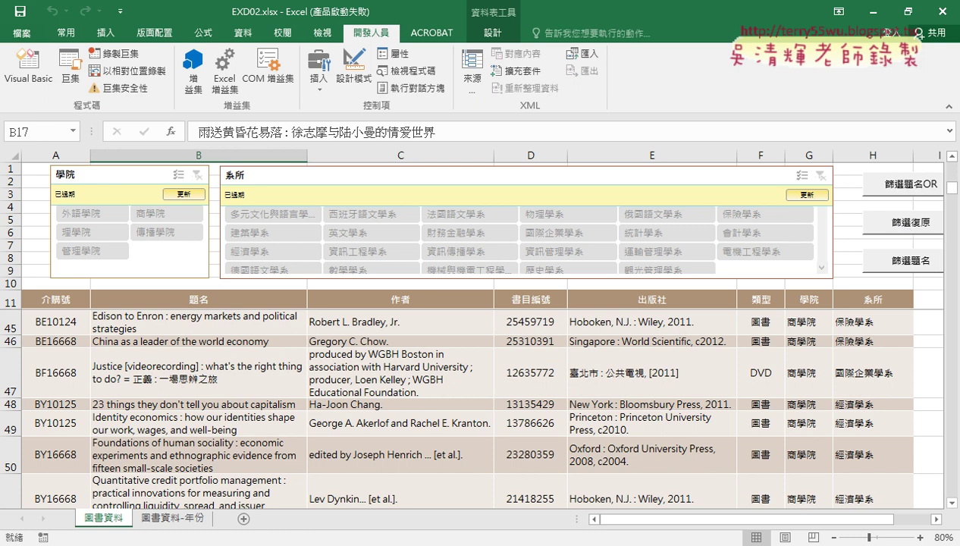
Step: Open 204圖書館理 from Drive's 02_文獻處理自動化(EXCEL2016證照) folder and scroll to the macro code
left_click(161, 495)
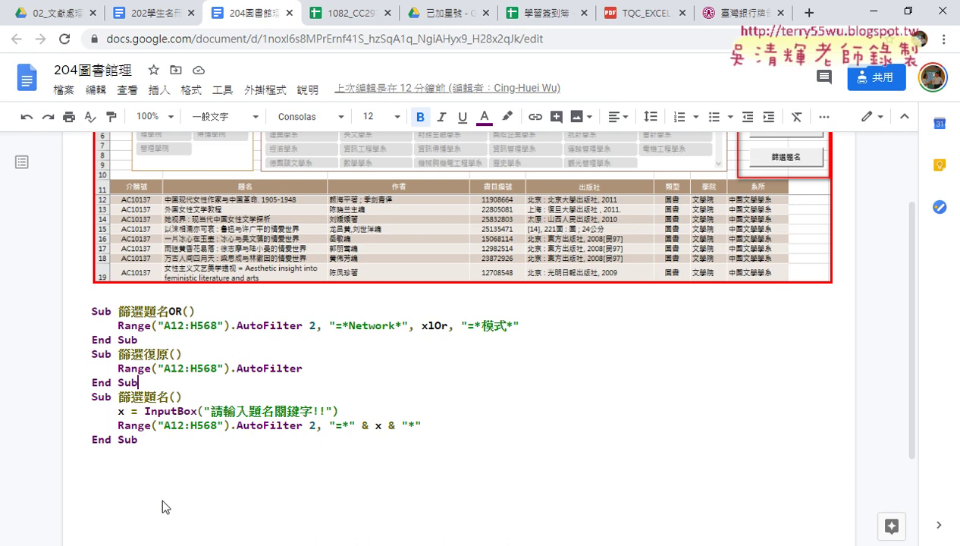
left_click(75, 15)
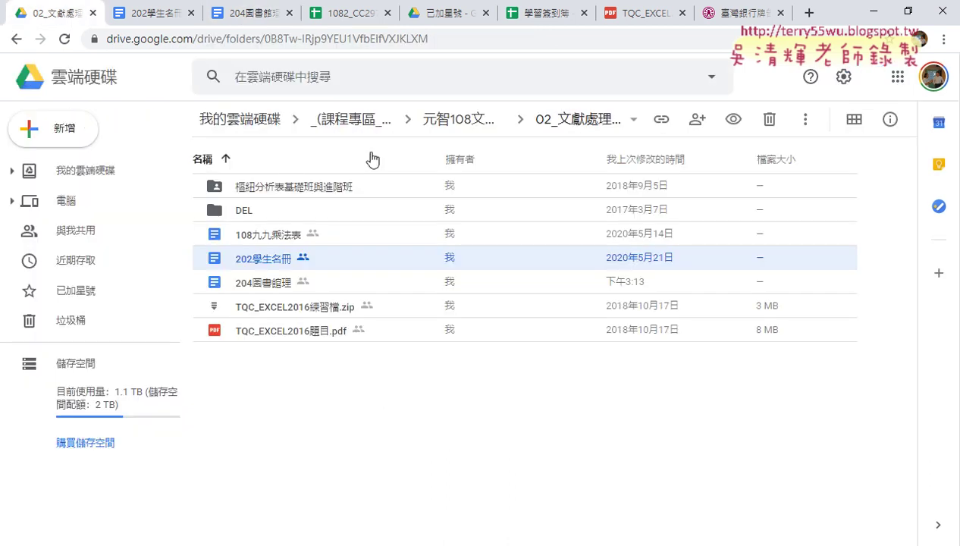
left_click(481, 121)
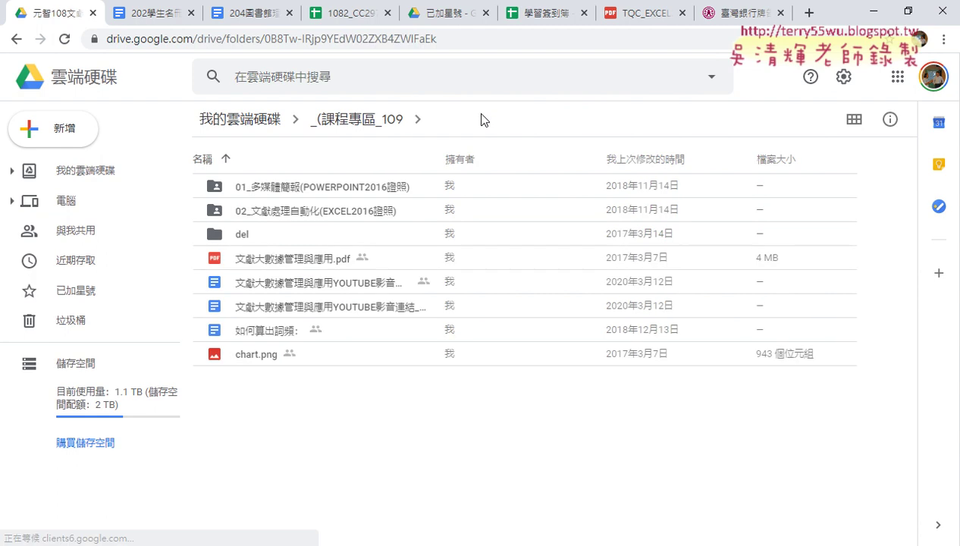
double_click(388, 212)
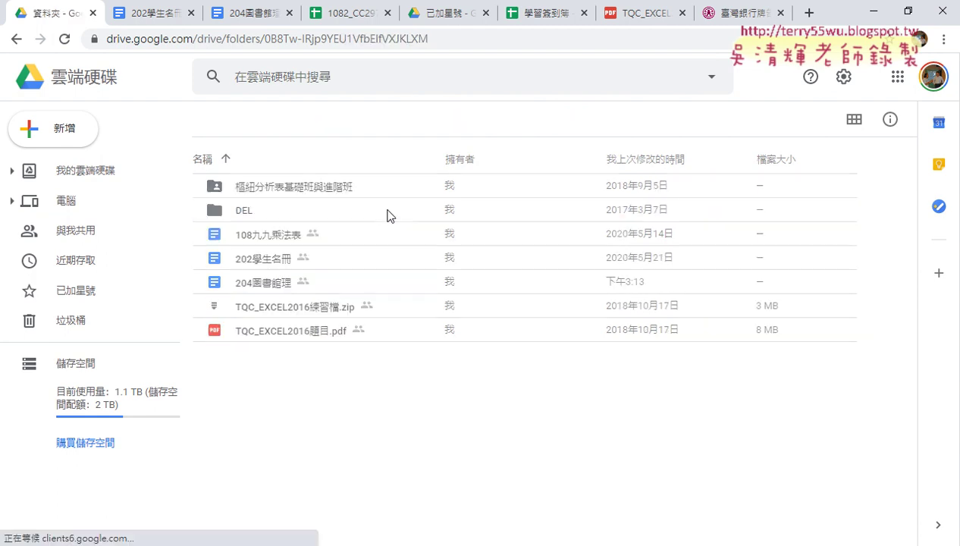
double_click(269, 286)
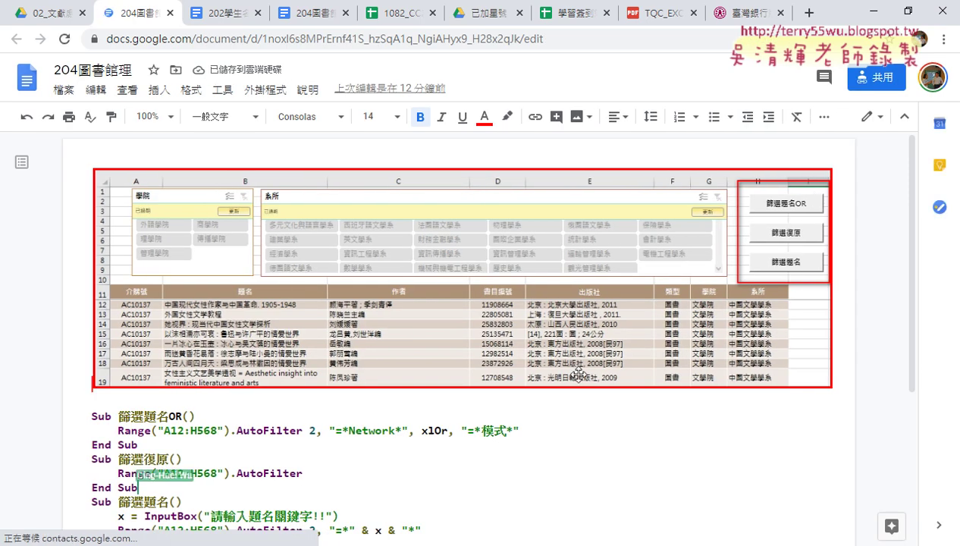
scroll(182, 294, "down", 3)
mouse_move(427, 305)
left_mouse_down()
mouse_move(144, 292)
mouse_move(92, 191)
left_mouse_up()
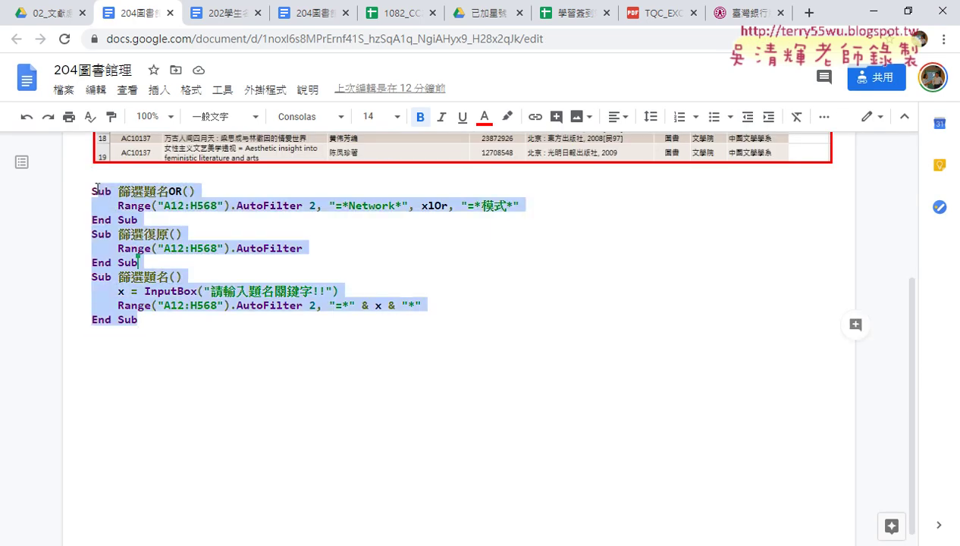
scroll(374, 288, "up", 3)
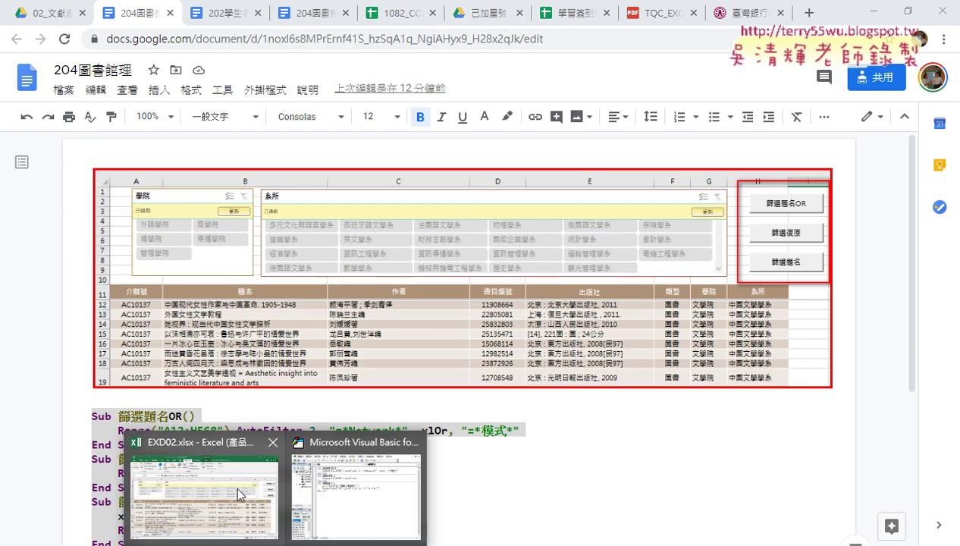
Step: Delete the three old macro buttons in column H of the EXD02.xlsx sheet
left_click(235, 483)
left_click(890, 188, "ctrl")
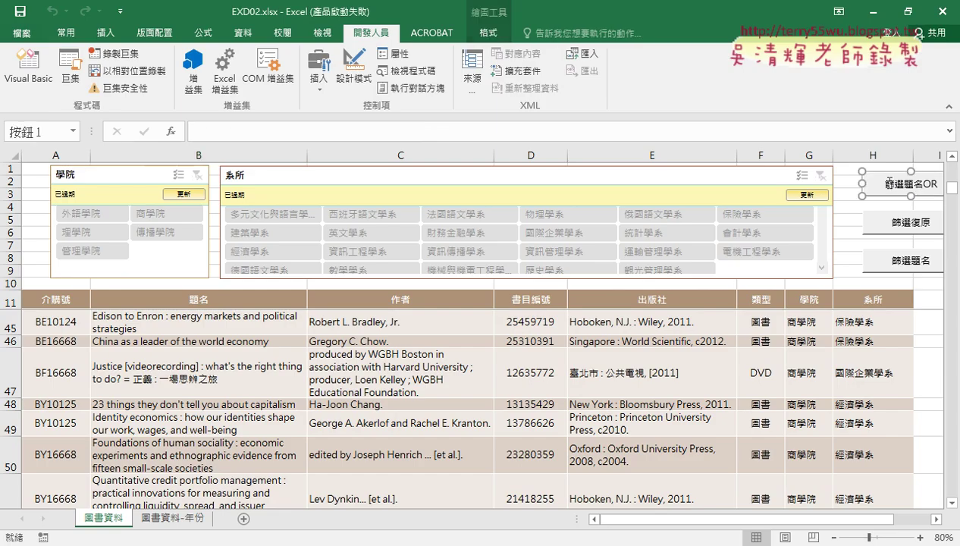
left_click(888, 221, "ctrl")
left_click(901, 259, "ctrl")
key("Delete")
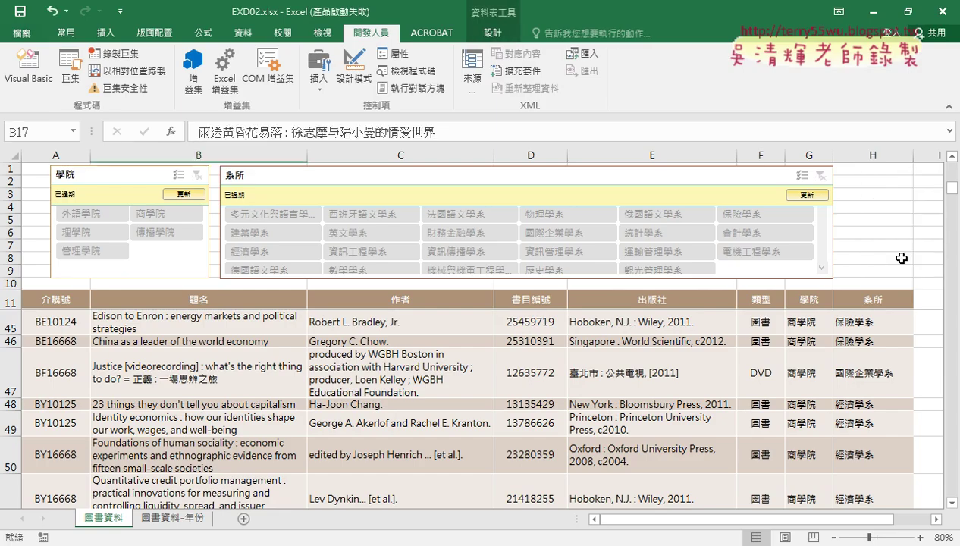
Step: Draw a Form Control button beside H2, assign it 篩選題名OR, and label it 篩選題名OR
left_click(868, 181)
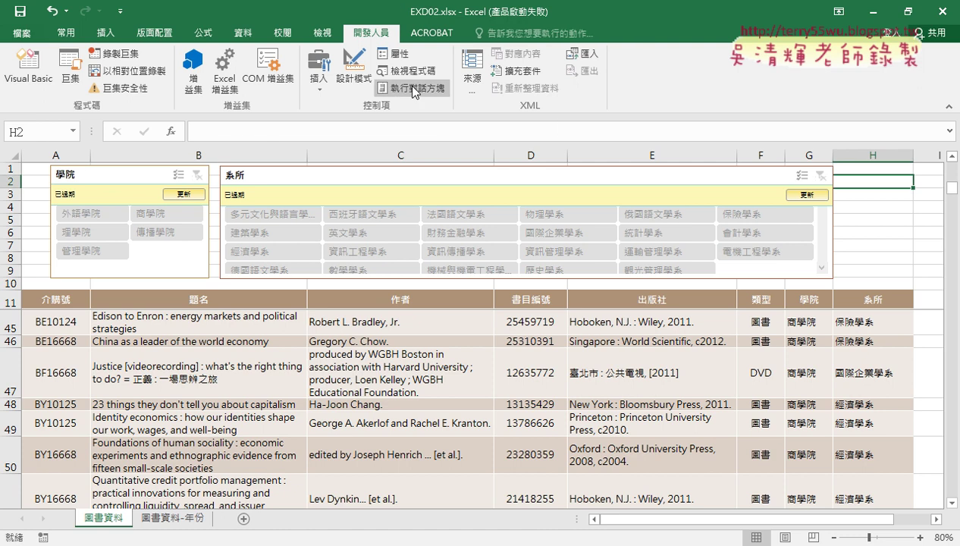
left_click(318, 76)
left_click(310, 126)
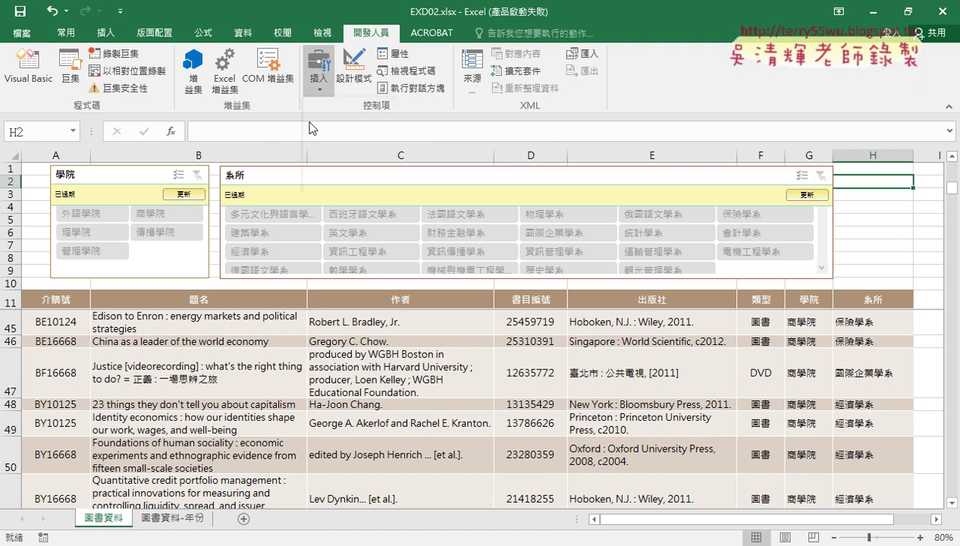
left_click_drag(847, 171, 926, 196)
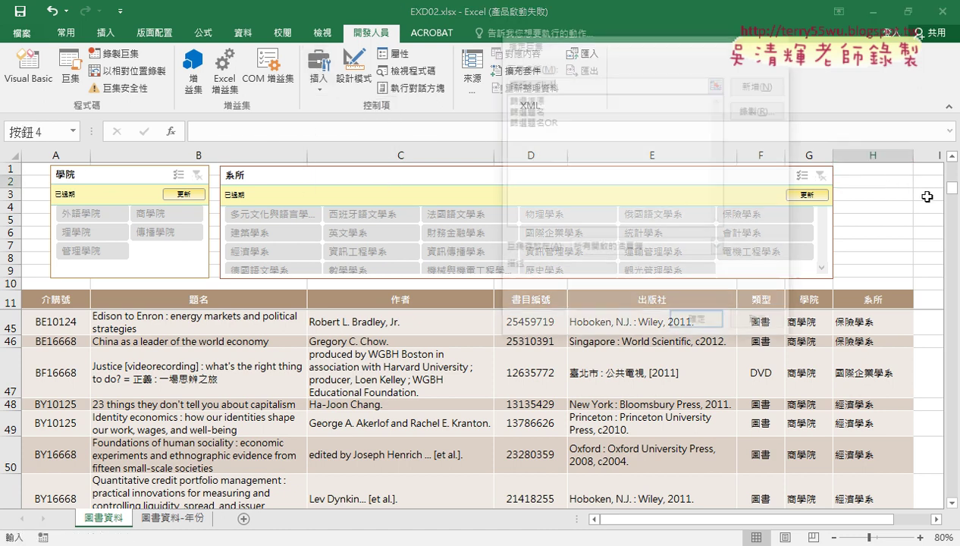
left_click(543, 121)
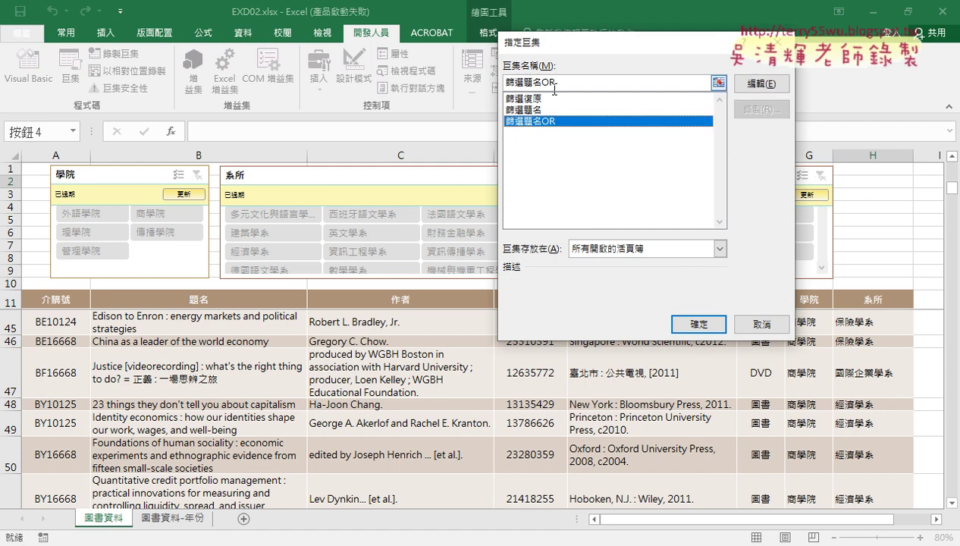
left_click_drag(556, 83, 494, 86)
key("ctrl+c")
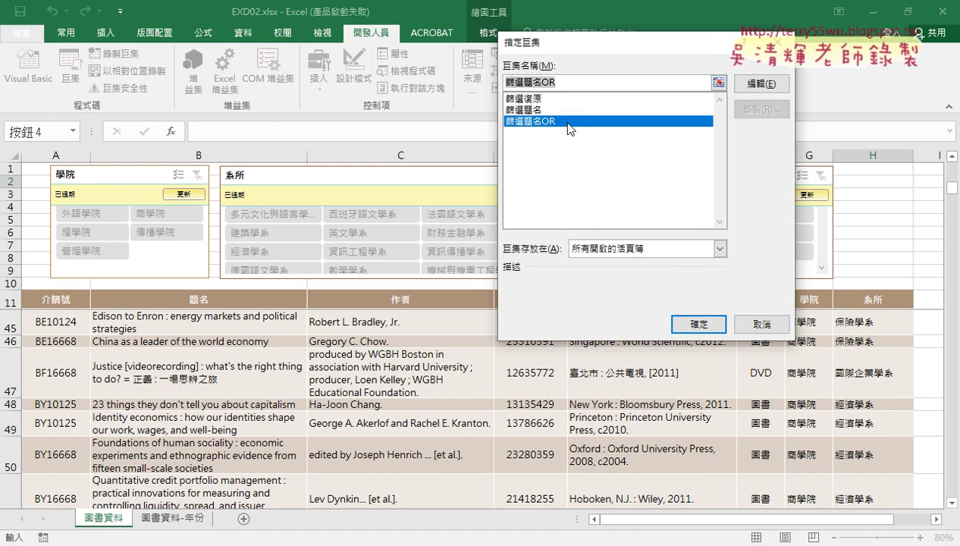
left_click(698, 324)
left_click(878, 186)
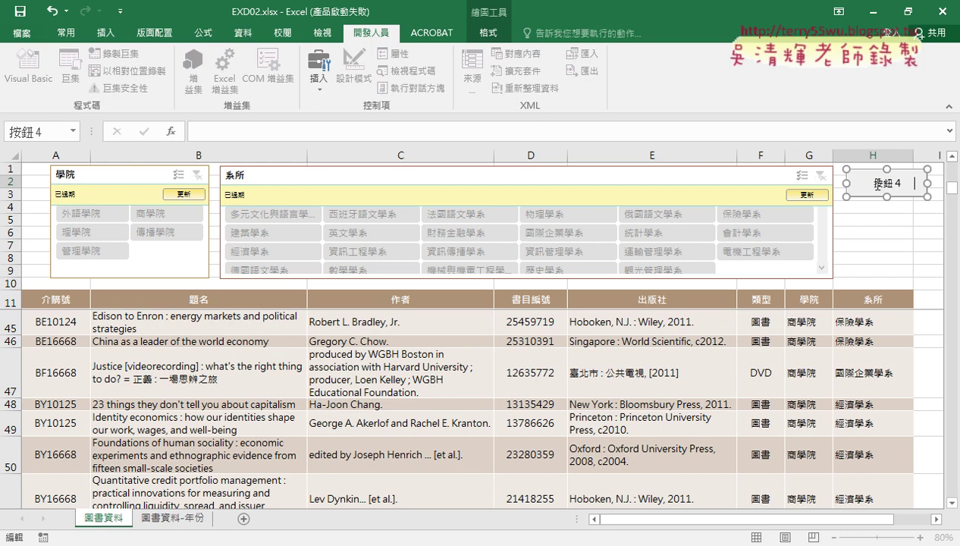
key("ctrl+v")
left_click(872, 218)
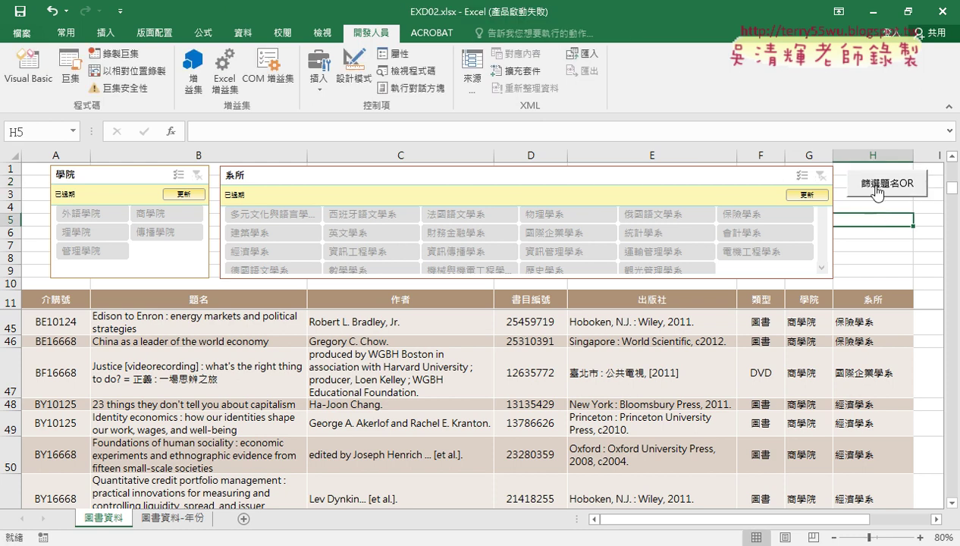
Step: Paste a copy of the 篩選題名OR button, assign it the 篩選復原 macro, and label it 篩選復原
right_click(872, 185)
left_click(810, 213)
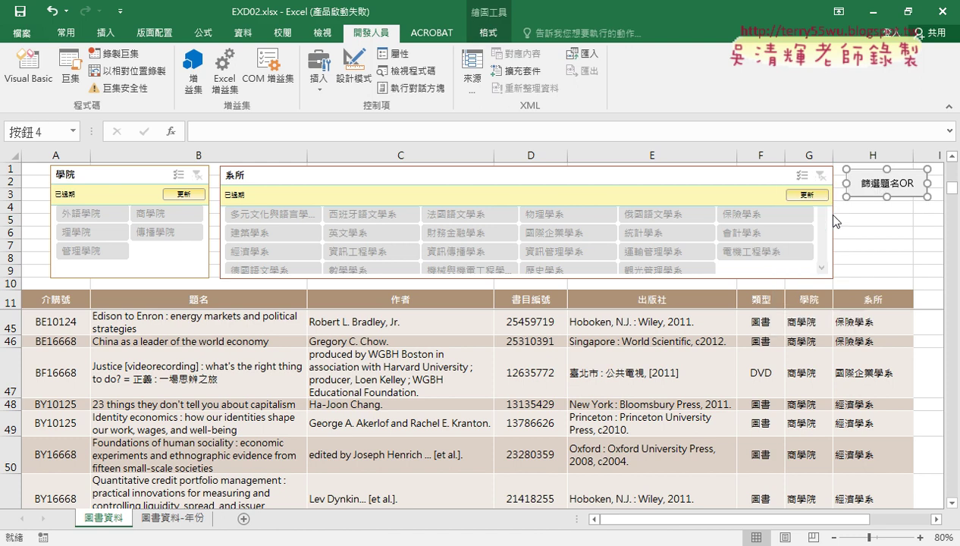
key("ctrl+v")
key("ctrl+v")
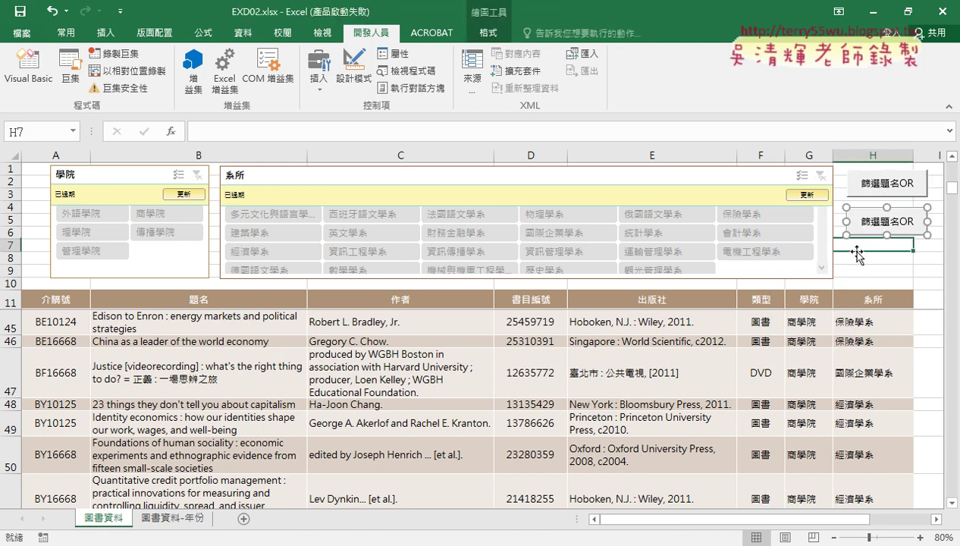
right_click(884, 222)
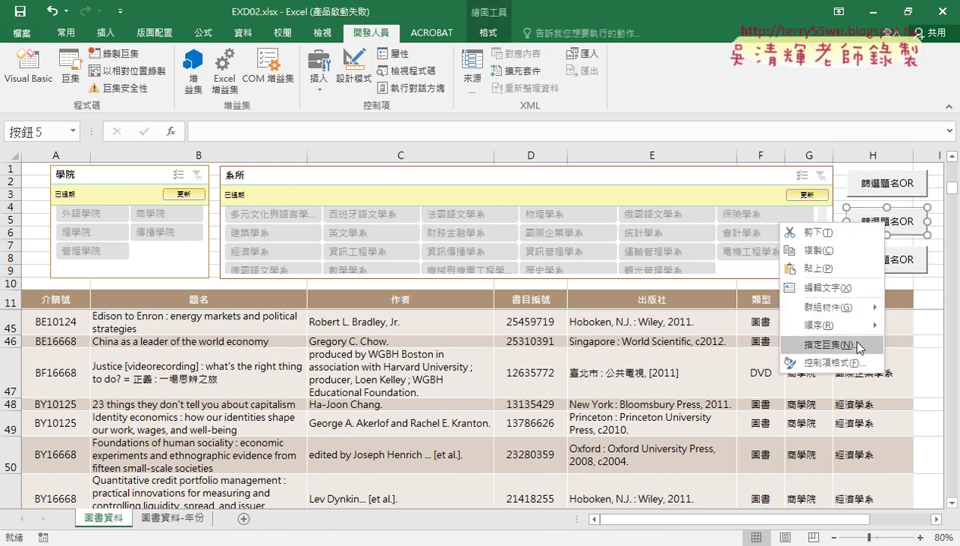
left_click(859, 348)
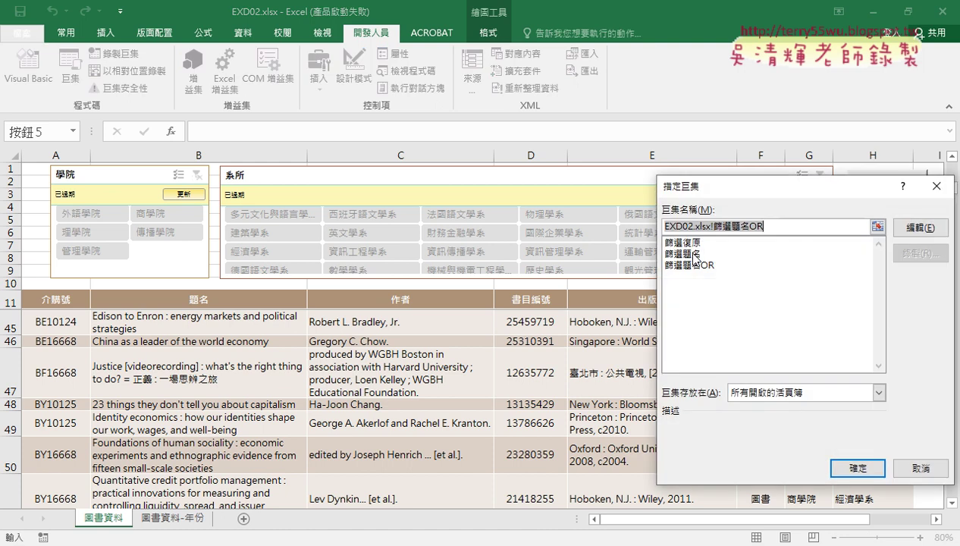
left_click(692, 242)
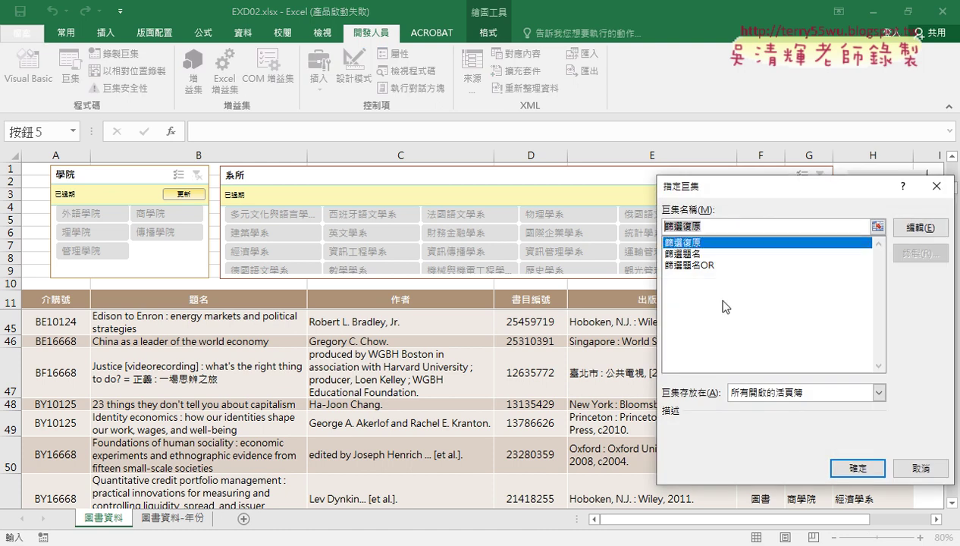
left_click(857, 469)
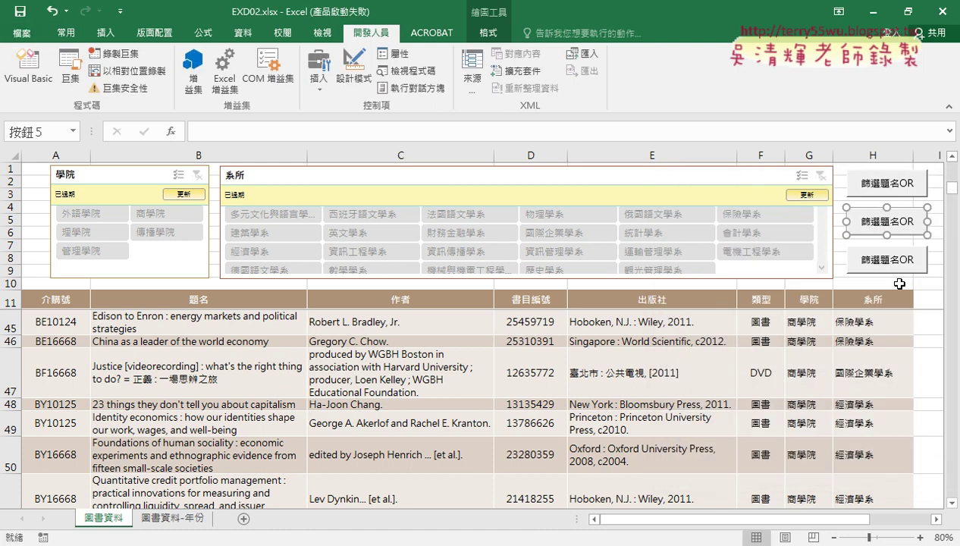
left_click(865, 223)
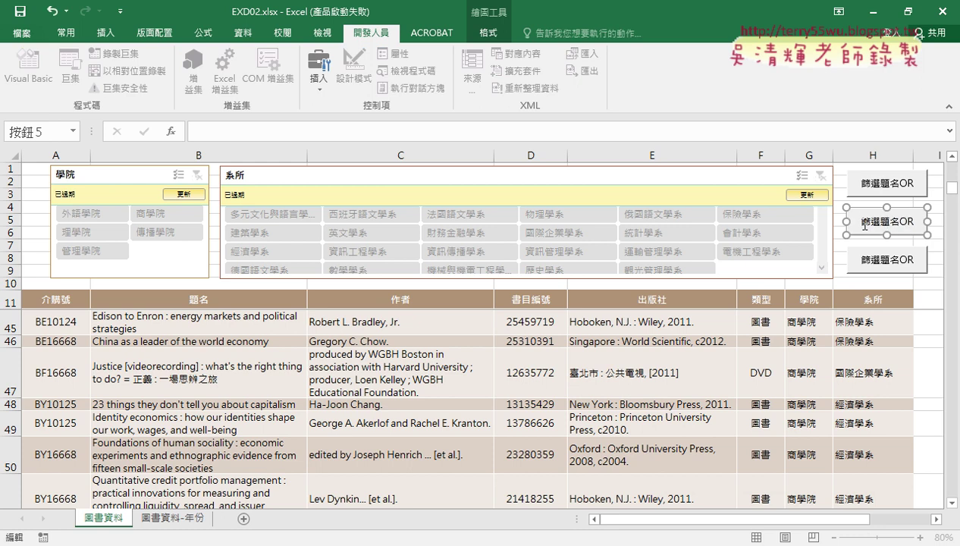
left_click(869, 288)
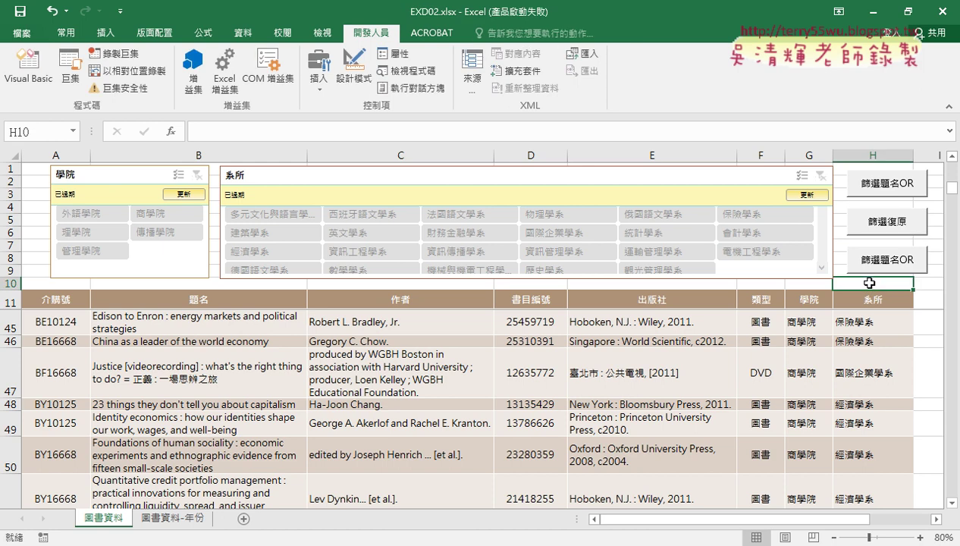
Step: Assign the third button the 篩選題名 macro and relabel it 篩選題名
right_click(865, 258)
left_click(821, 380)
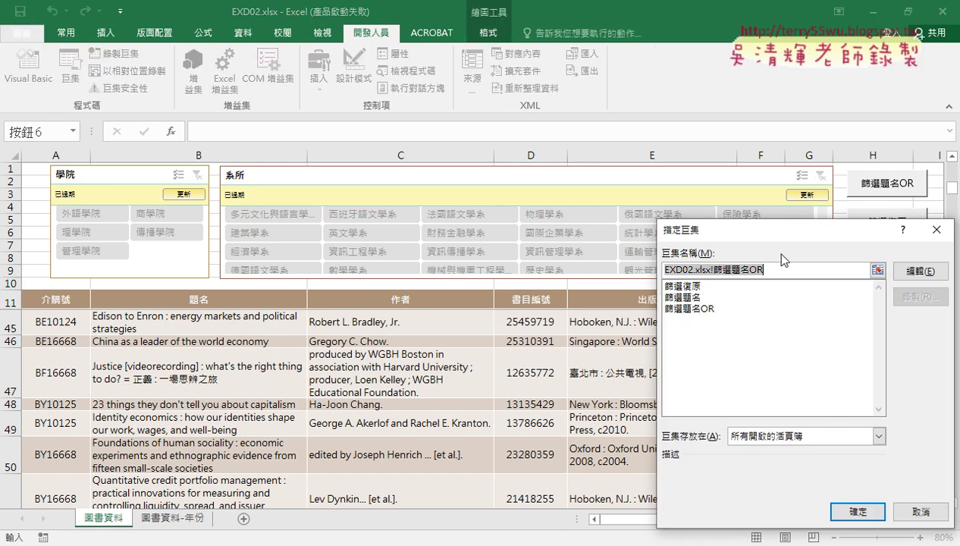
left_click(691, 298)
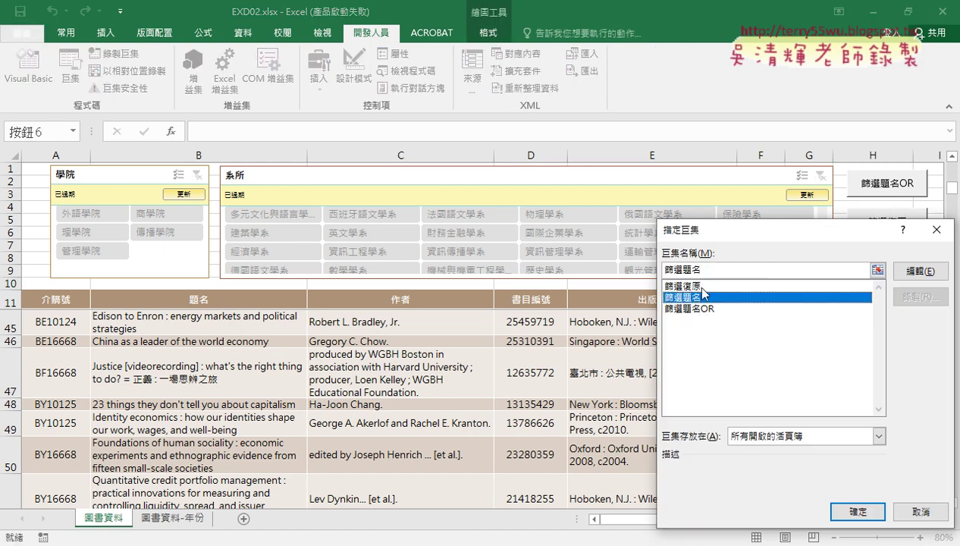
left_click(857, 511)
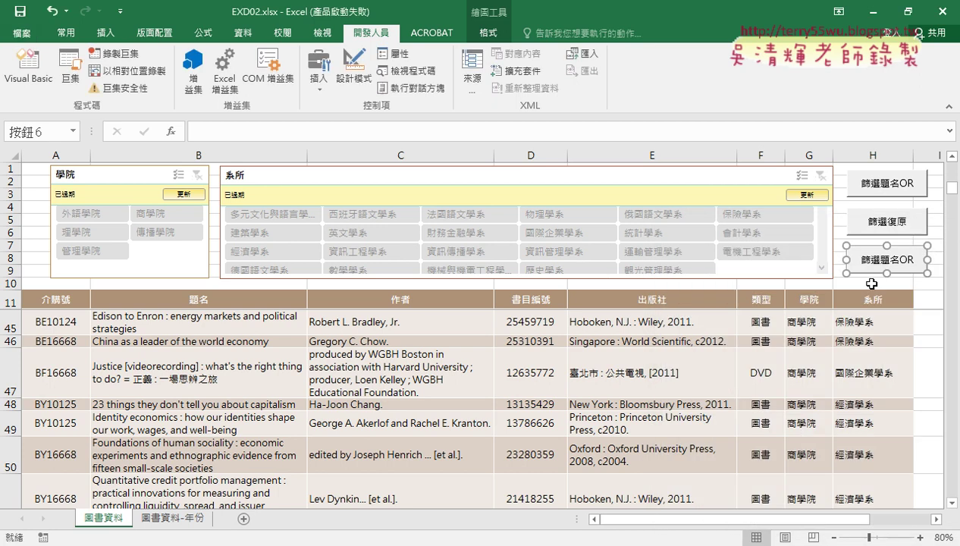
left_click(864, 261)
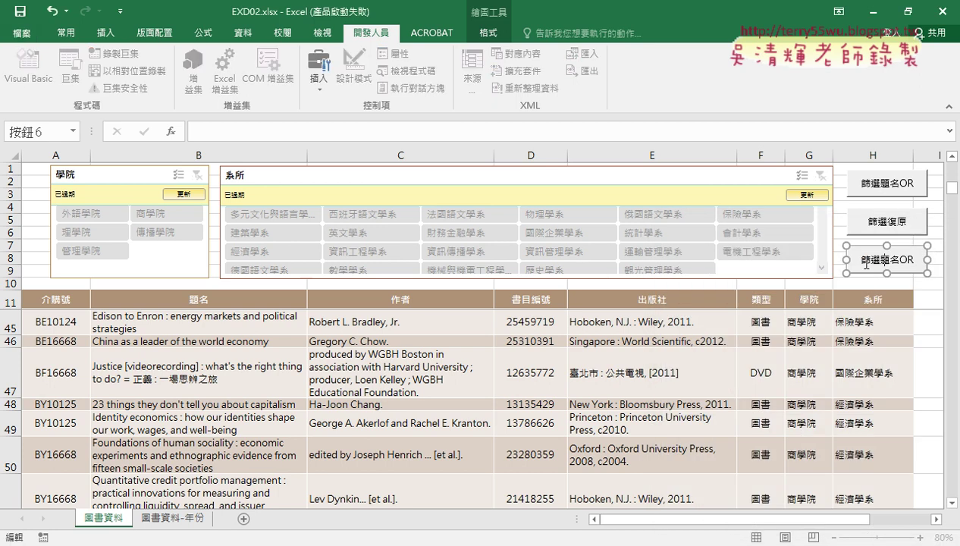
key("BackSpace")
key("BackSpace")
left_click(892, 361)
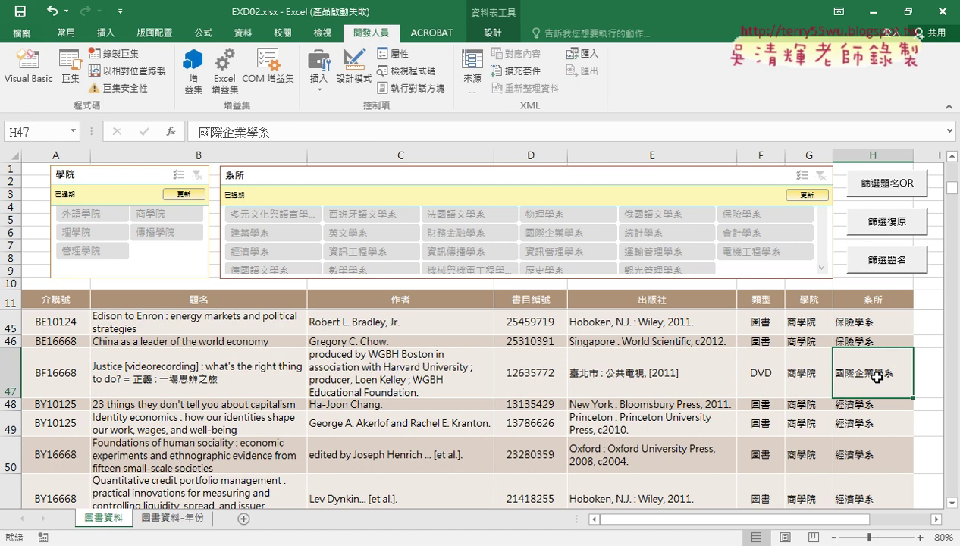
Step: Run 篩選題名OR, then 篩選復原, then 篩選題名 with keyword 一, leaving 4 of 557 records
left_click(875, 185)
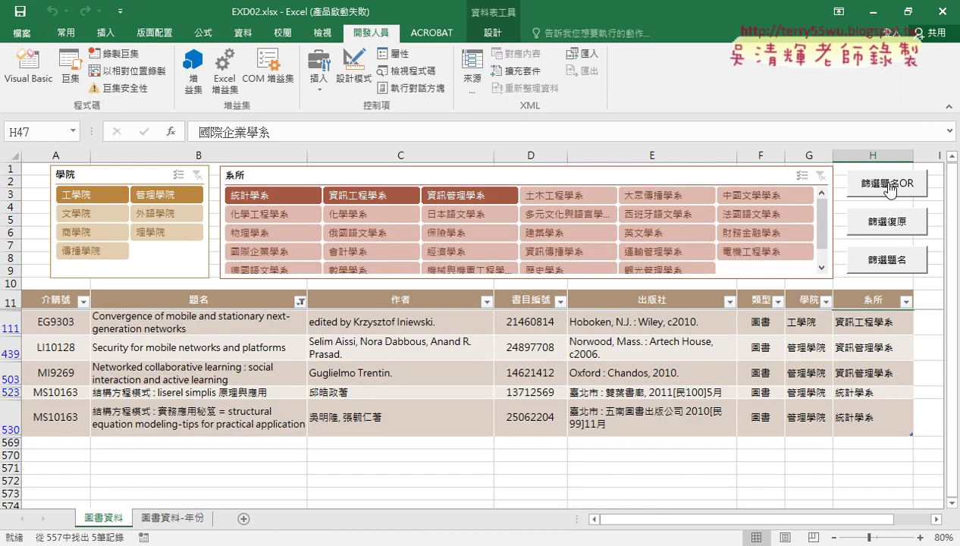
left_click(891, 227)
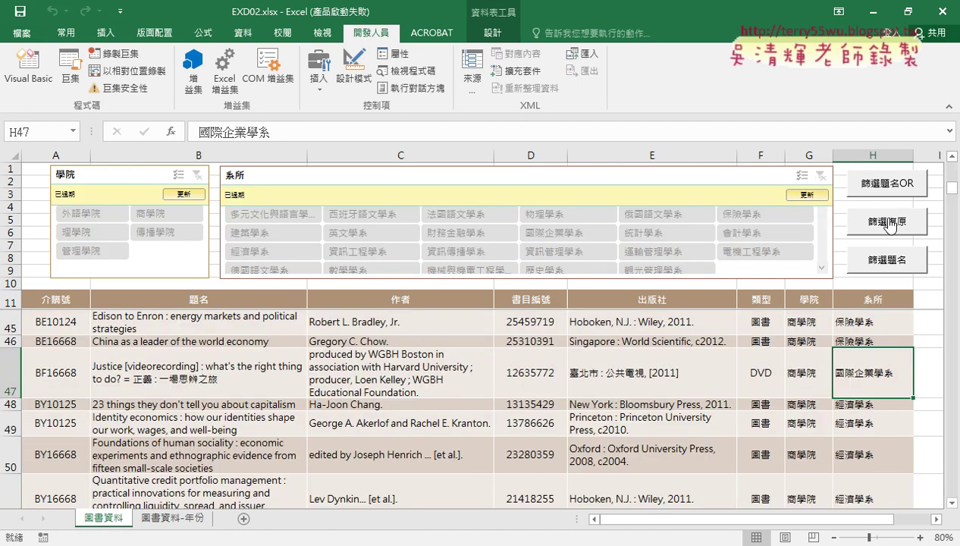
left_click(887, 260)
type("一")
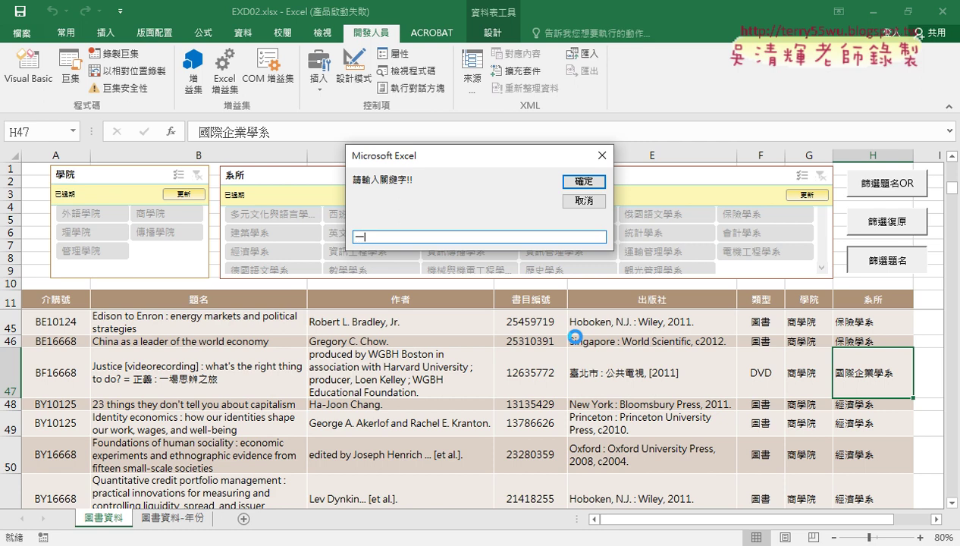
key("Return")
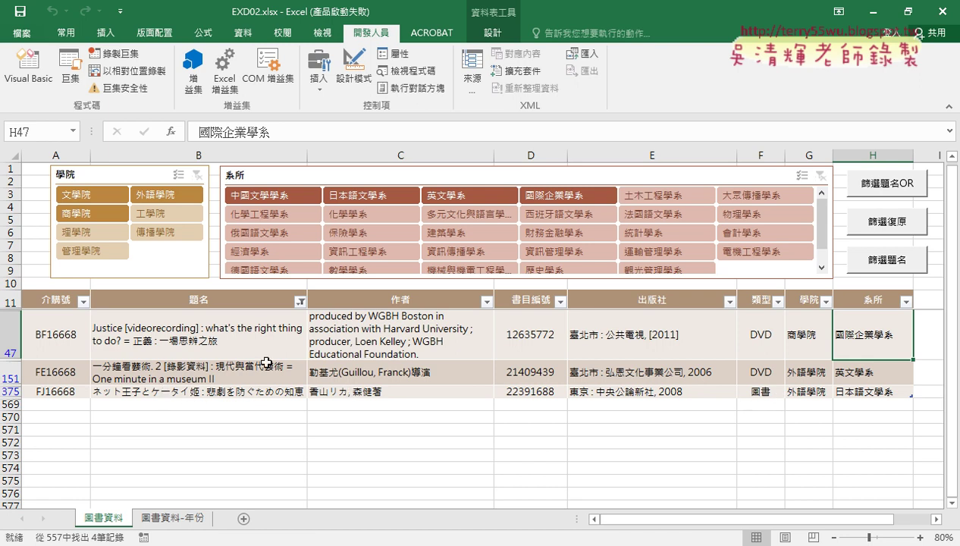
Step: Run the 篩選復原 button to remove the keyword filter and show every book
left_click(899, 231)
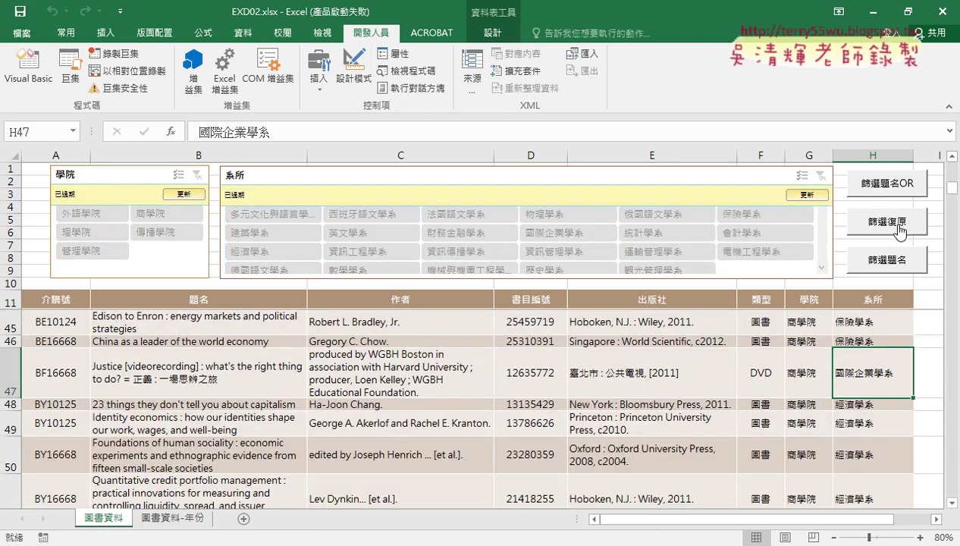